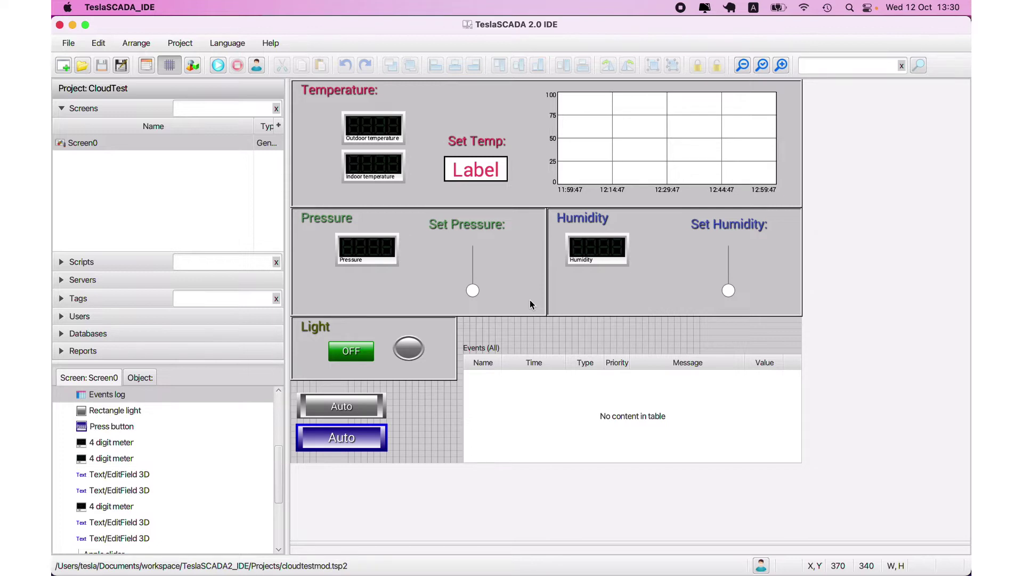
- In Chrome, go from teslascada.com's CLOUD link to the cloud SIGN UP page
mouse_move(152, 570)
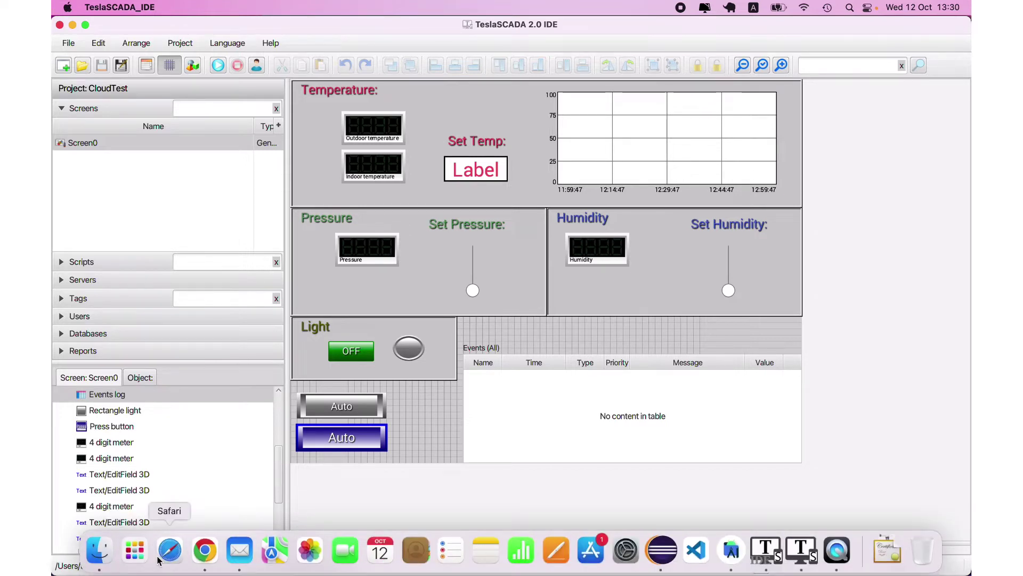
left_click(205, 557)
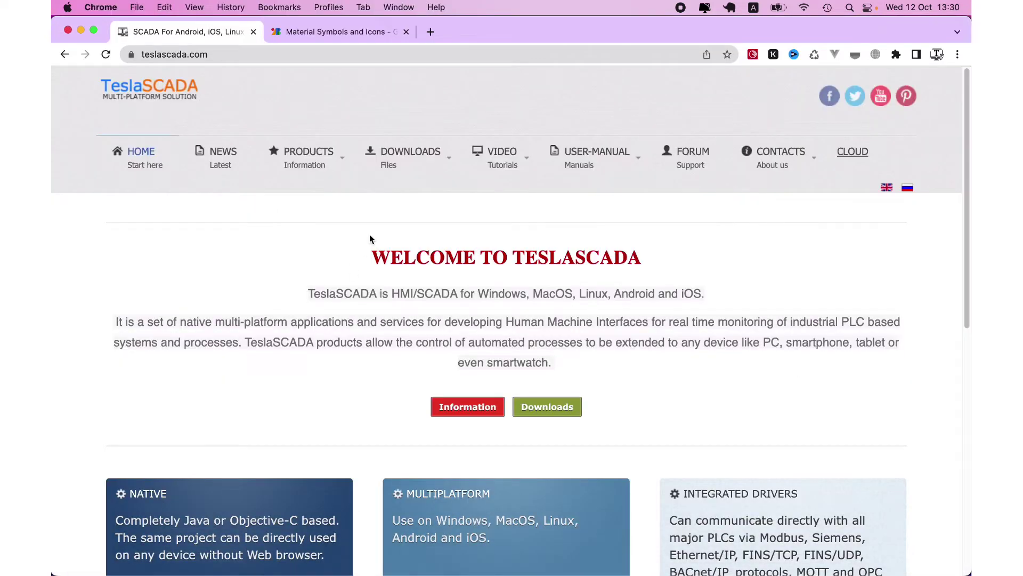
left_click(851, 156)
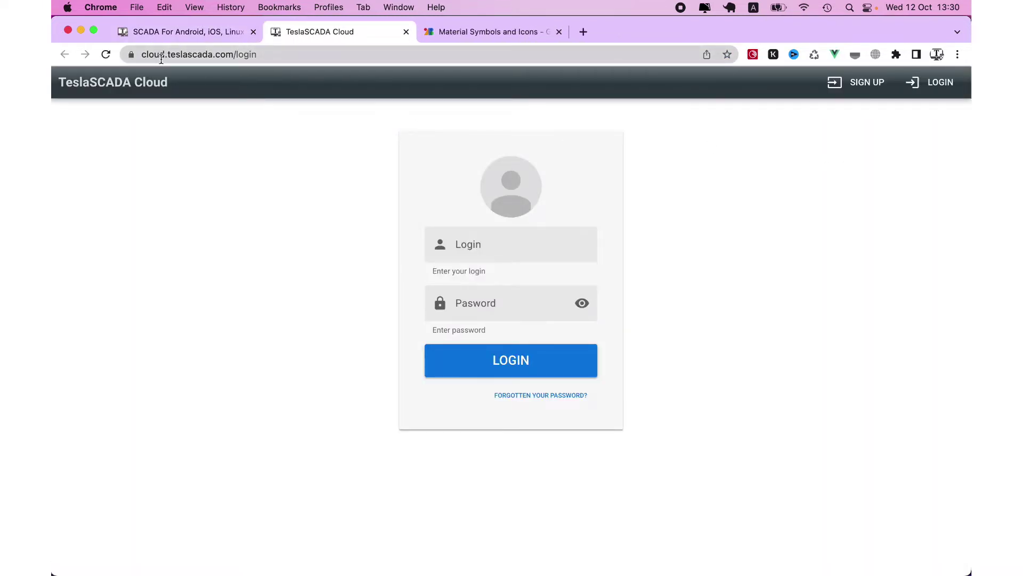
left_click(852, 85)
- Enter the login name, pick the saved e-mail suggestion and type the account password
left_click(524, 229)
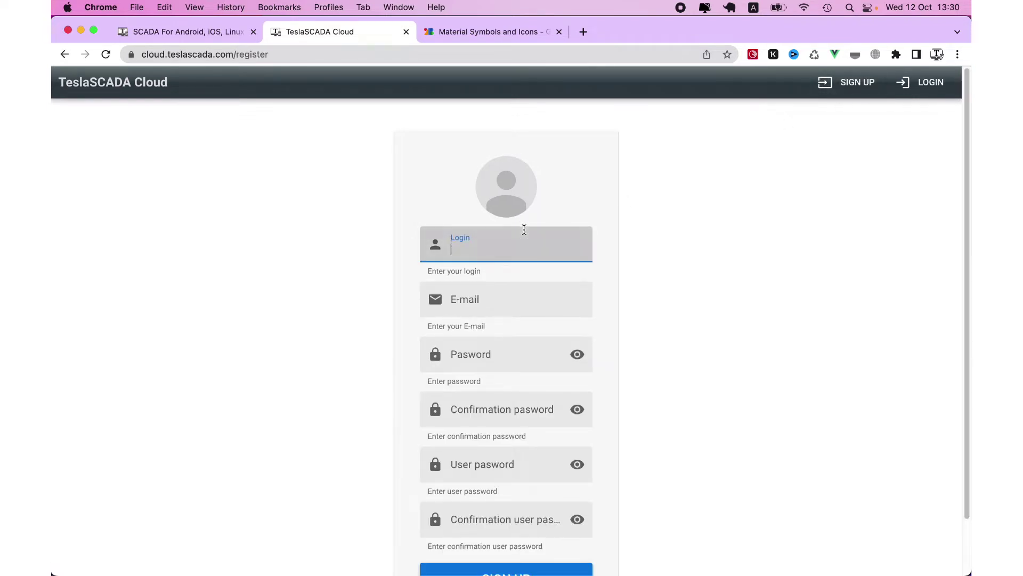
type("user1")
left_click(503, 302)
left_click(522, 336)
left_click(507, 354)
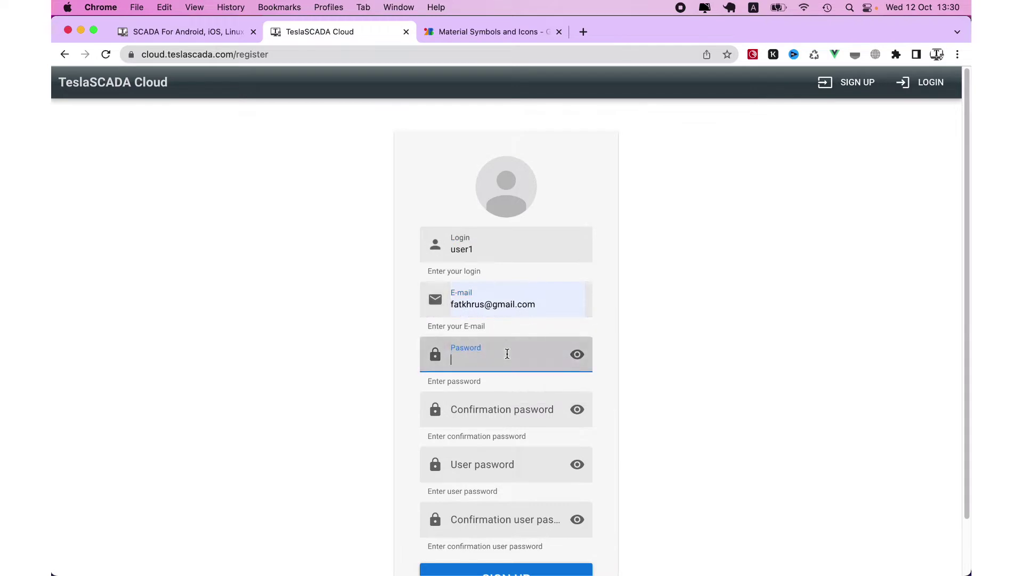
type("•••••••")
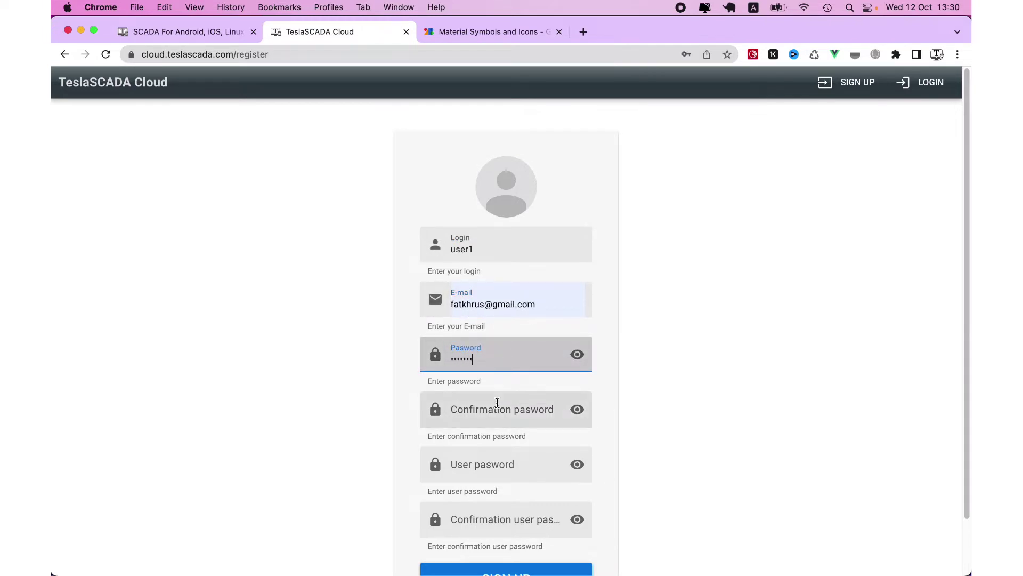
- Confirm the password, removing its extra character, then go to the LOGIN page
left_click(497, 404)
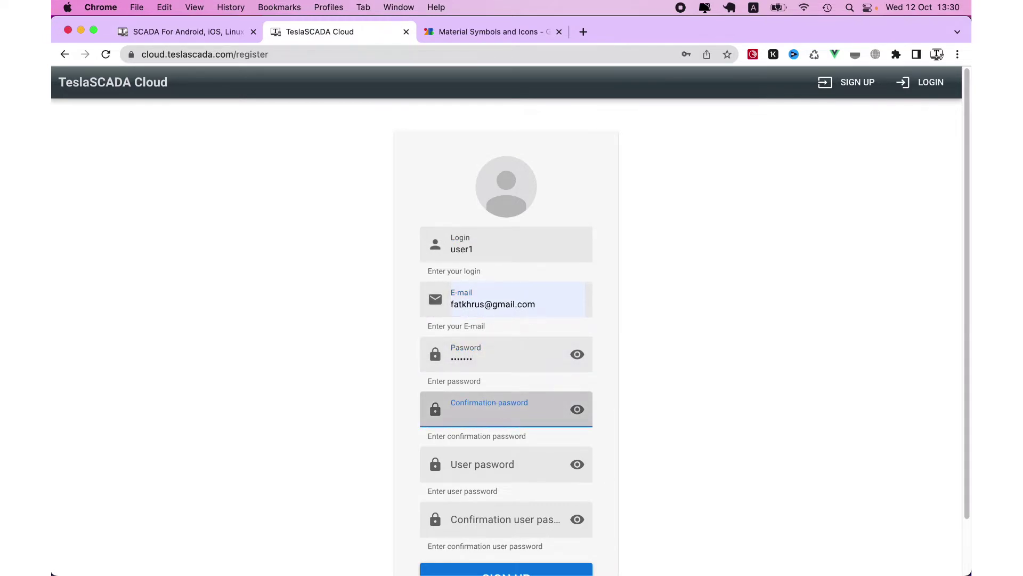
type("••••••••")
left_click(480, 454)
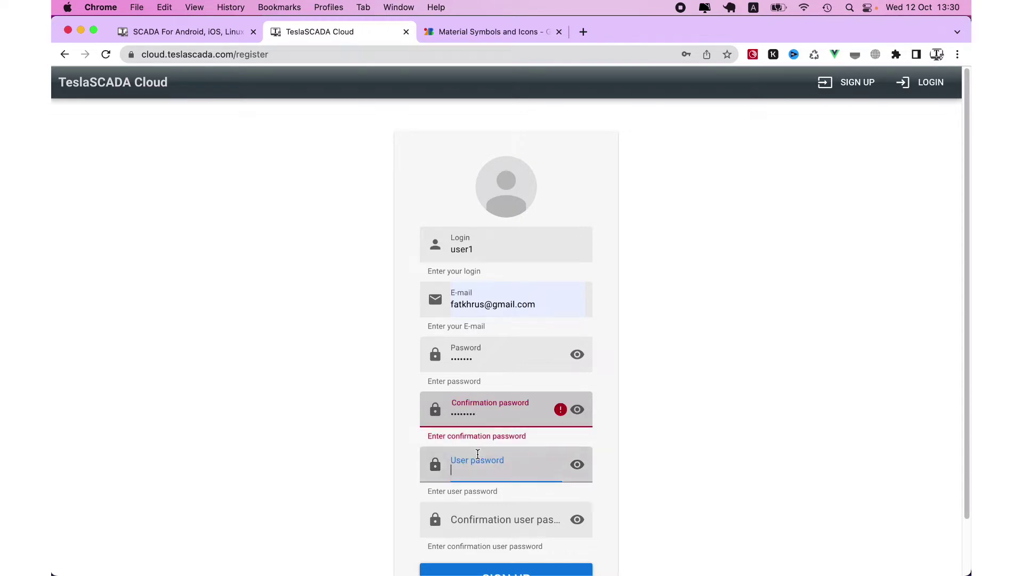
left_click(484, 419)
key("BackSpace")
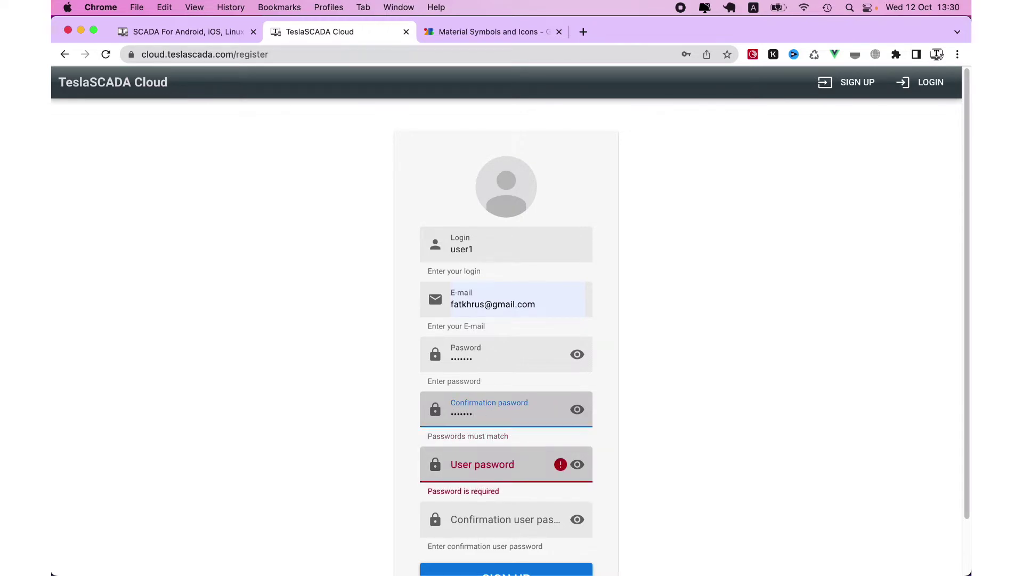
scroll(489, 419, "down", 2)
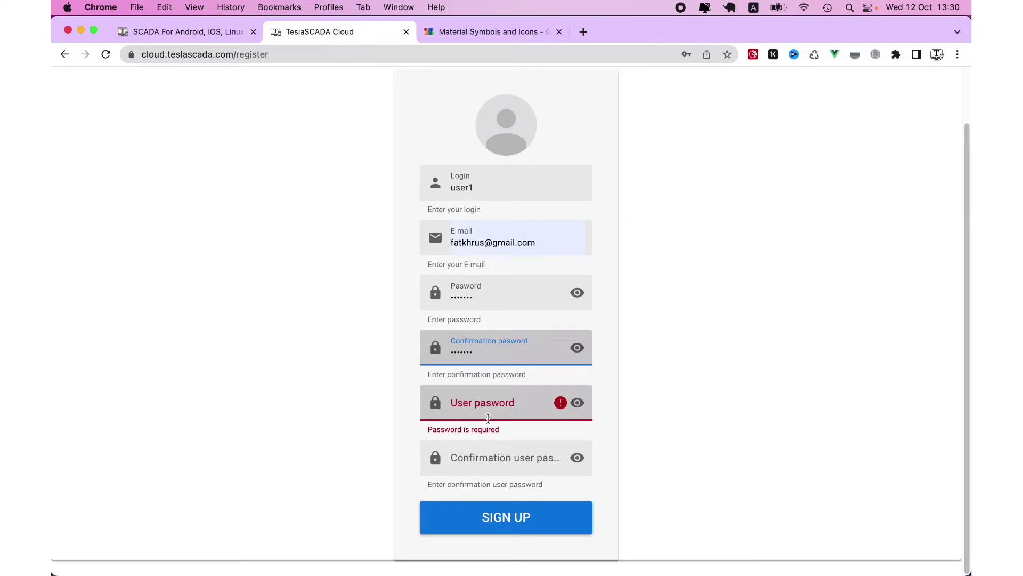
scroll(810, 362, "up", 2)
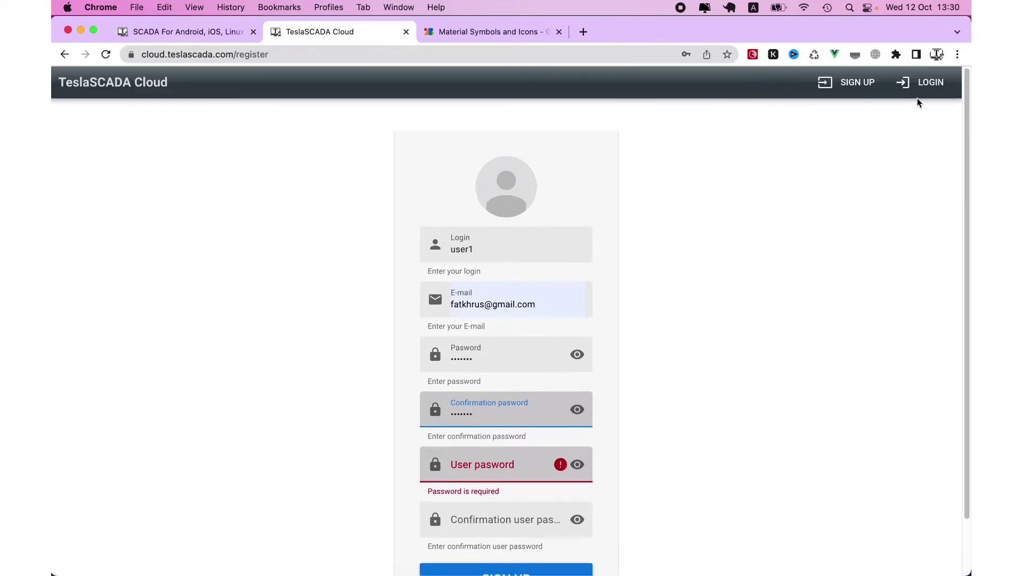
left_click(930, 85)
- Dismiss Chrome's password prompts and sign in with the new account's login and password
left_click(618, 226)
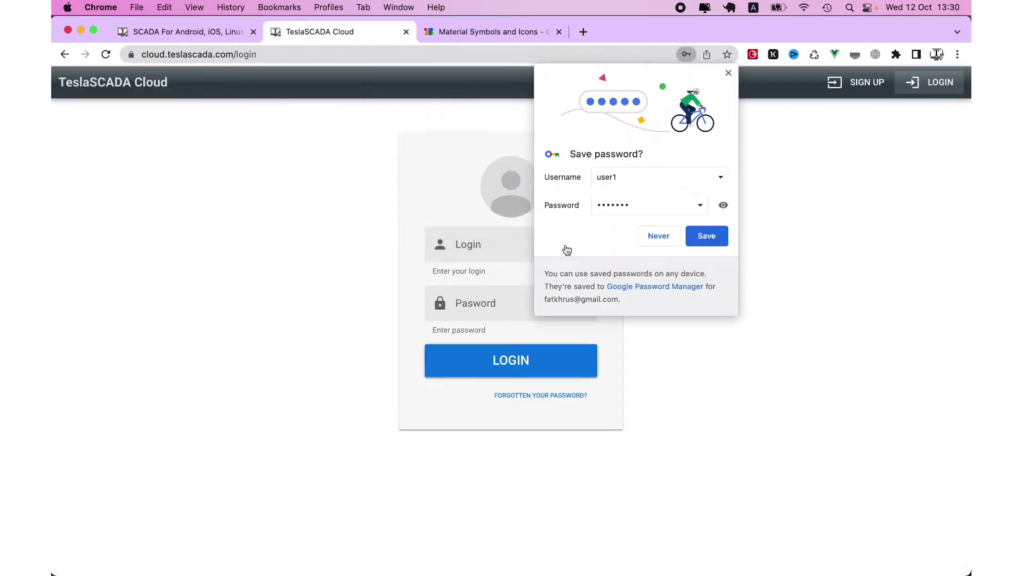
left_click(663, 236)
left_click(569, 244)
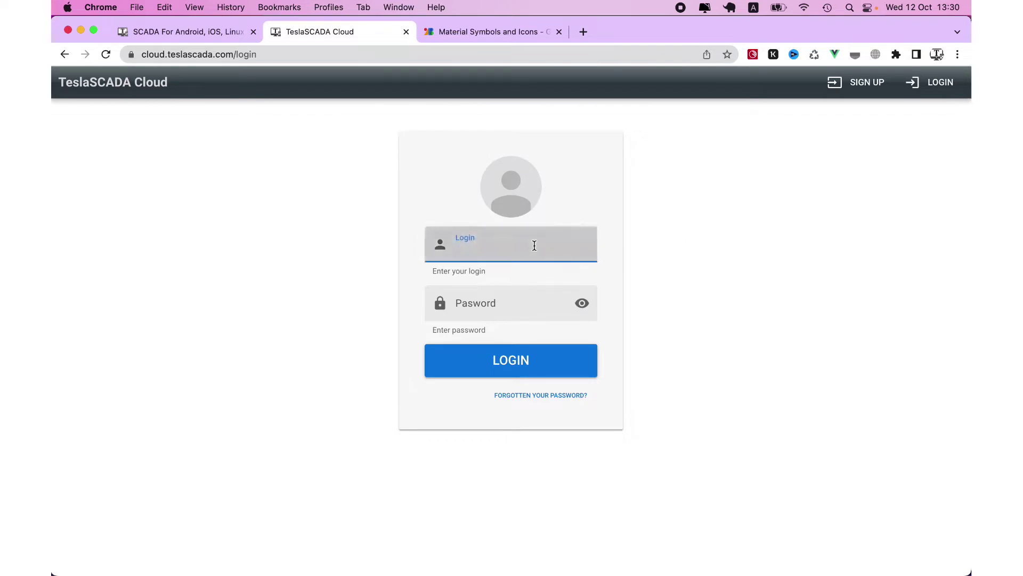
type("user1")
left_click(518, 296)
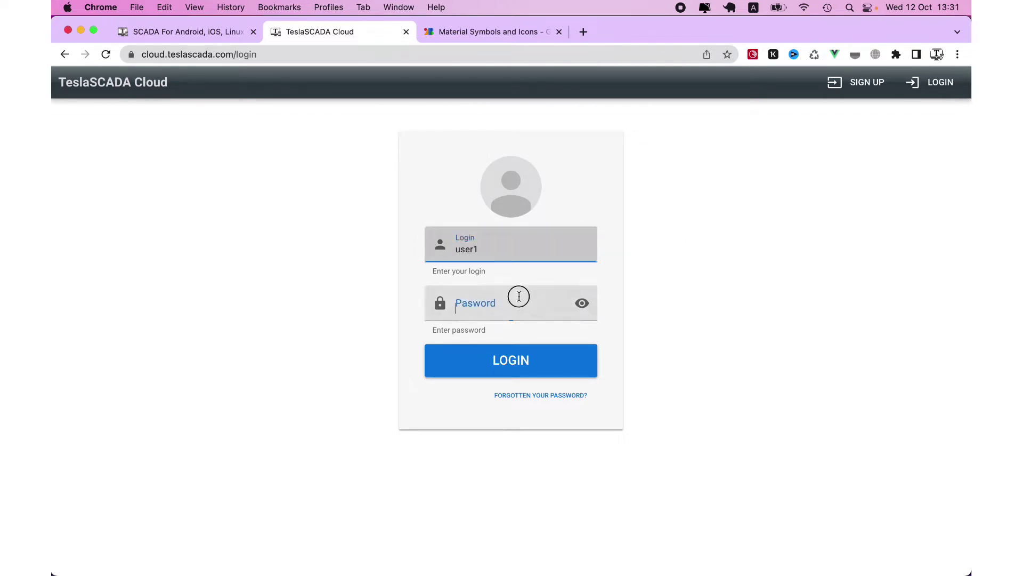
type("use")
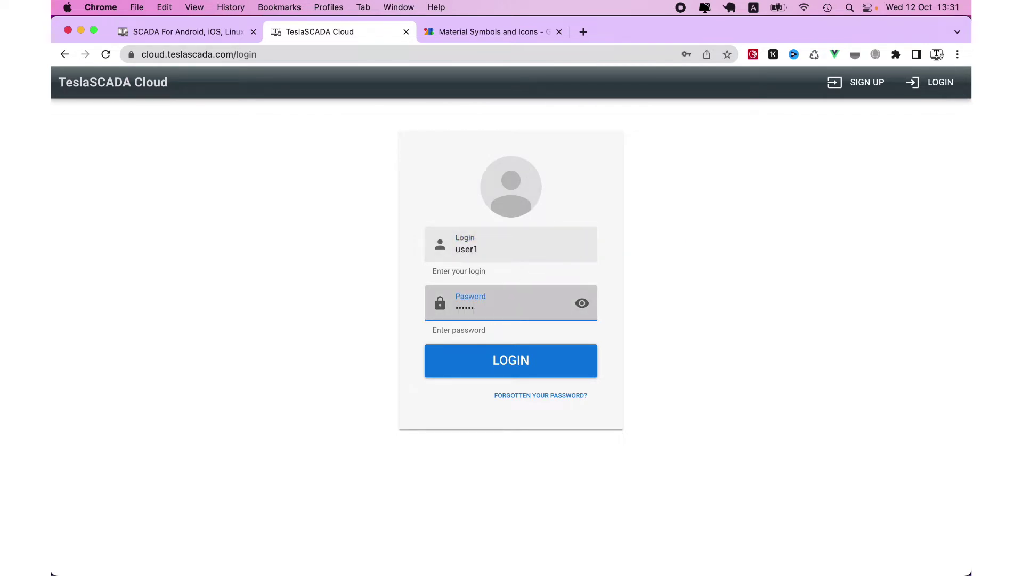
left_click(532, 367)
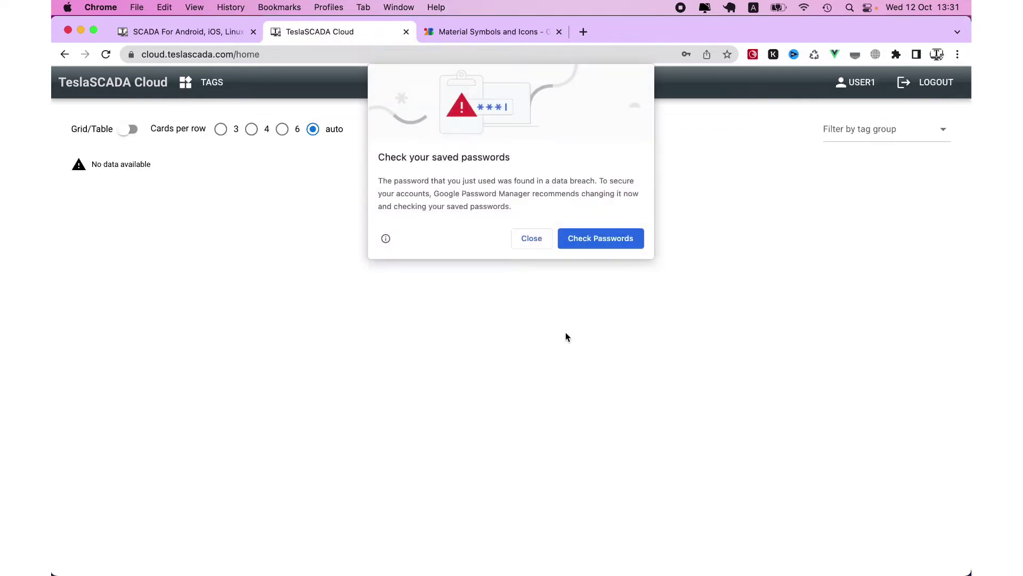
- Close Chrome's password warnings and open the USER1 profile's edit form
left_click(531, 238)
left_click(660, 236)
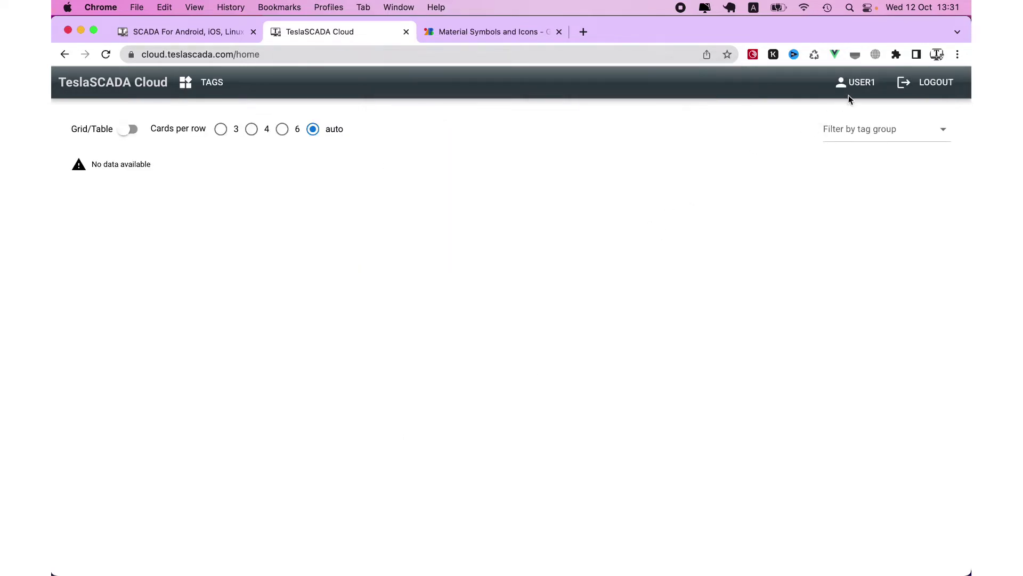
left_click(851, 91)
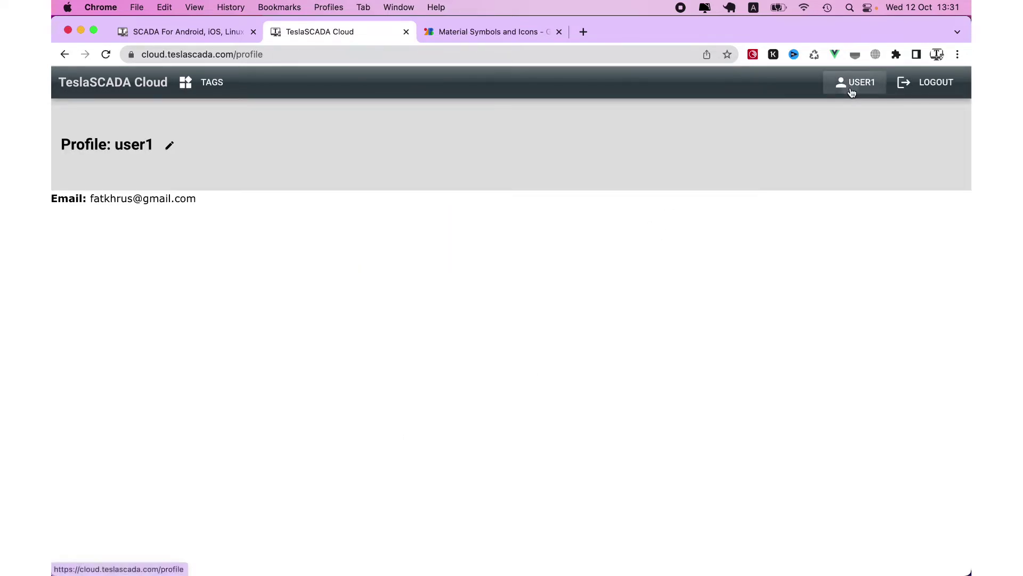
left_click(167, 150)
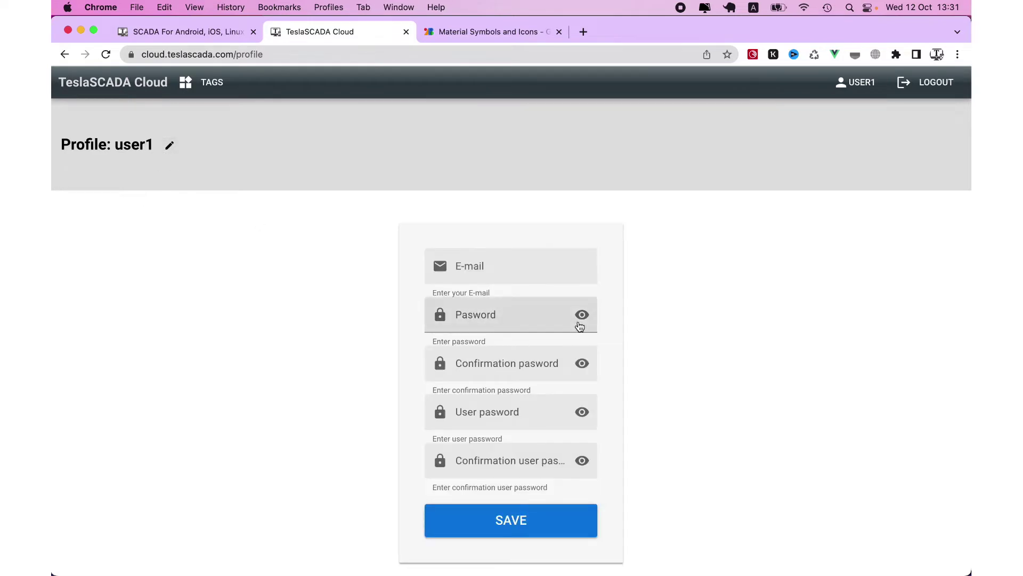
- Log out, sign back in with the account credentials and dismiss the browser warnings
left_click(913, 85)
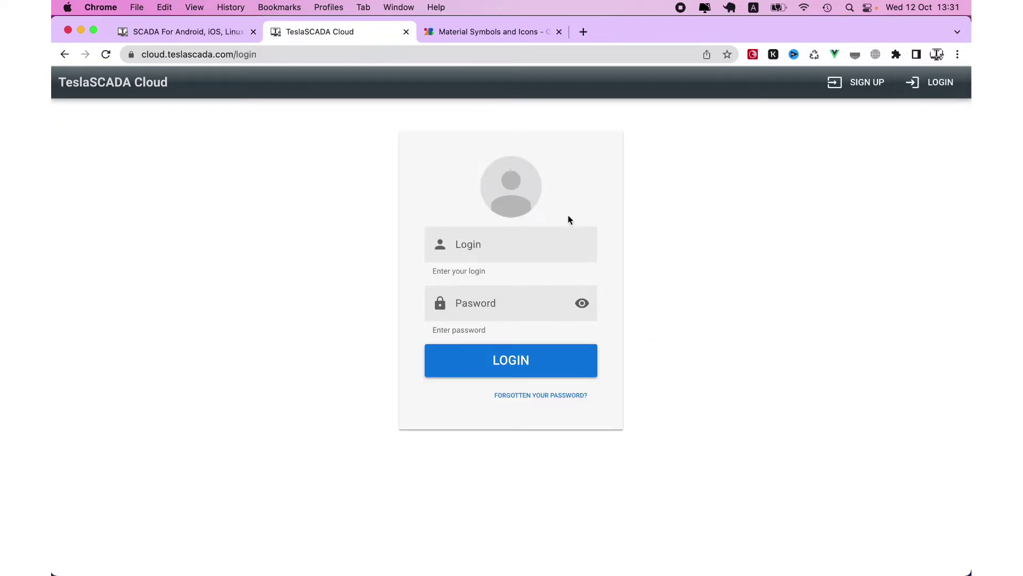
left_click(549, 239)
type("user")
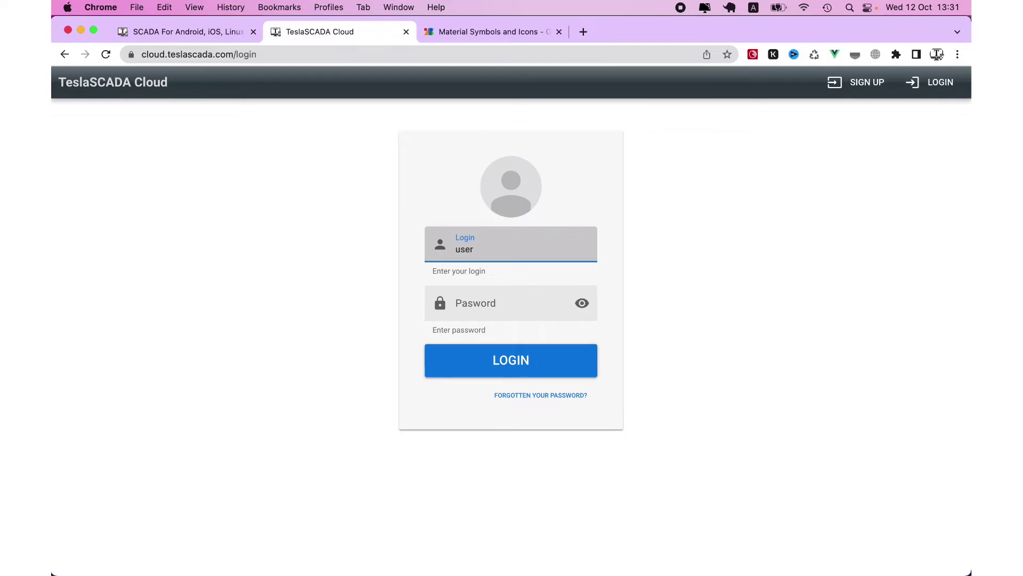
type("1")
left_click(473, 302)
type("123")
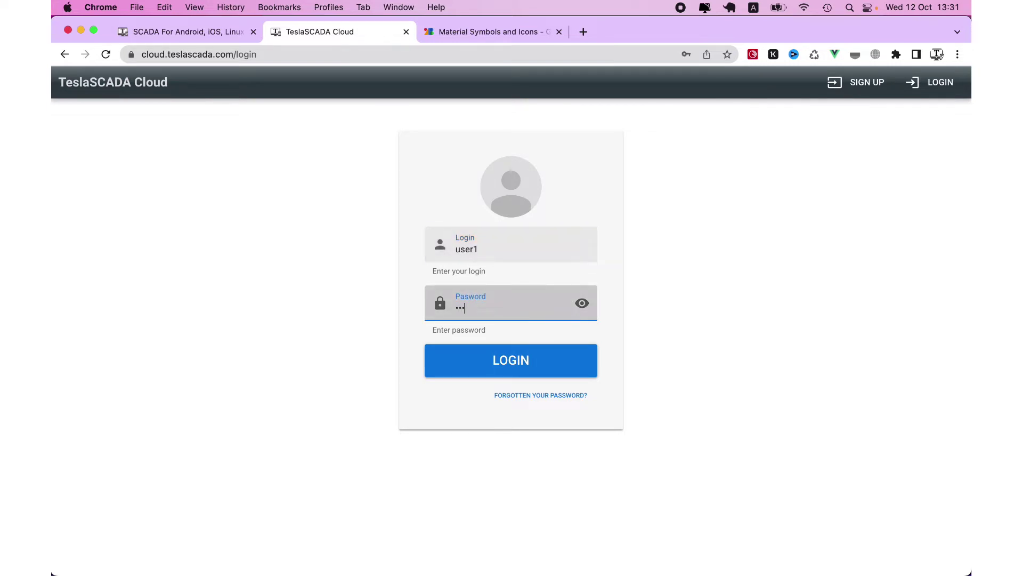
type("4")
left_click(498, 347)
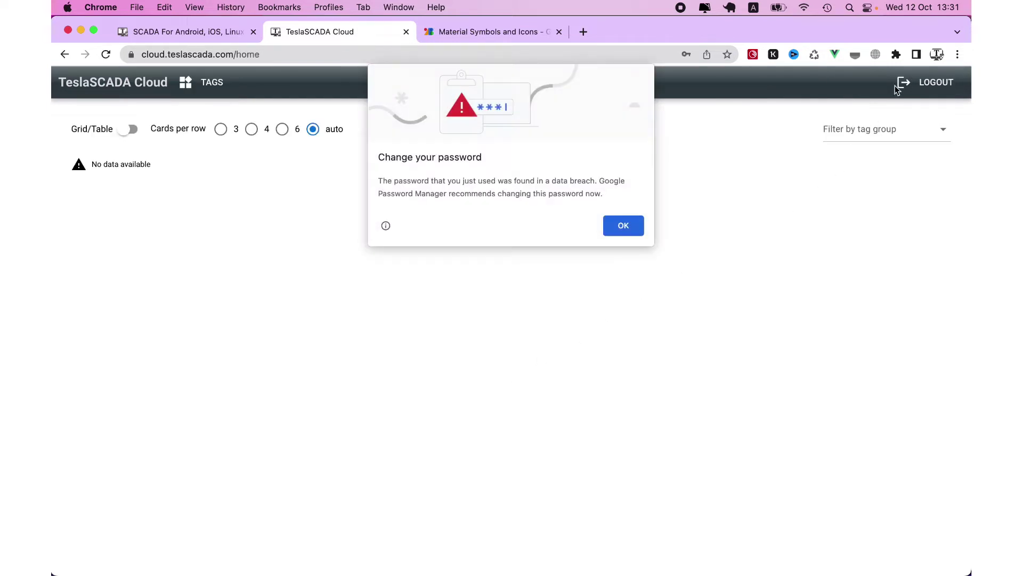
left_click(642, 232)
left_click(658, 237)
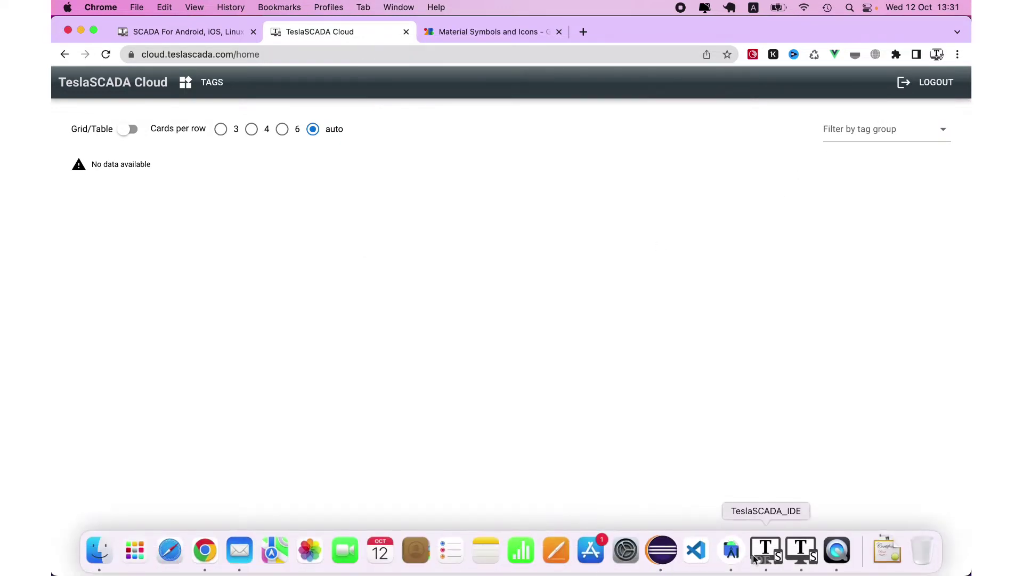
left_click(764, 553)
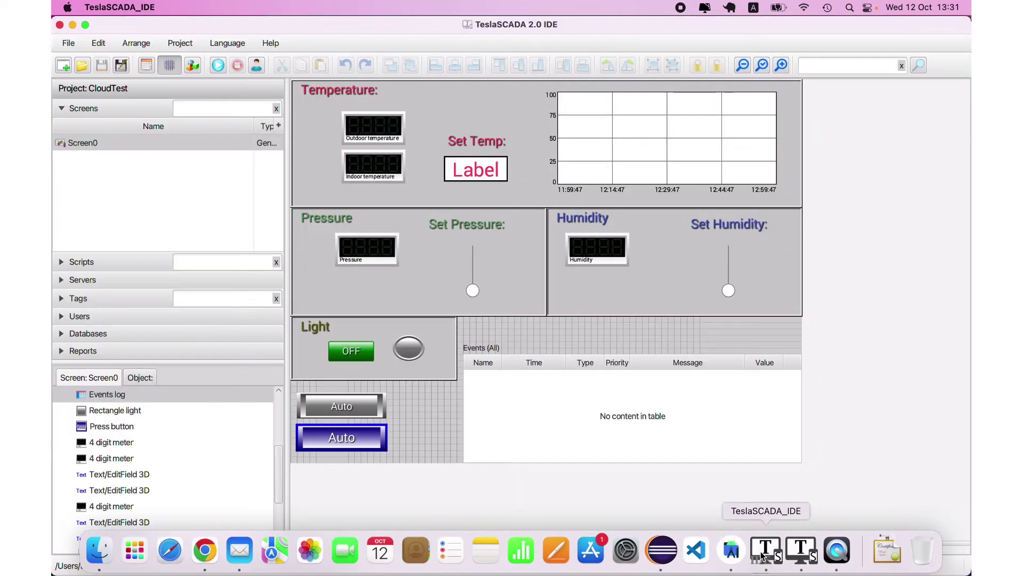
left_click(149, 66)
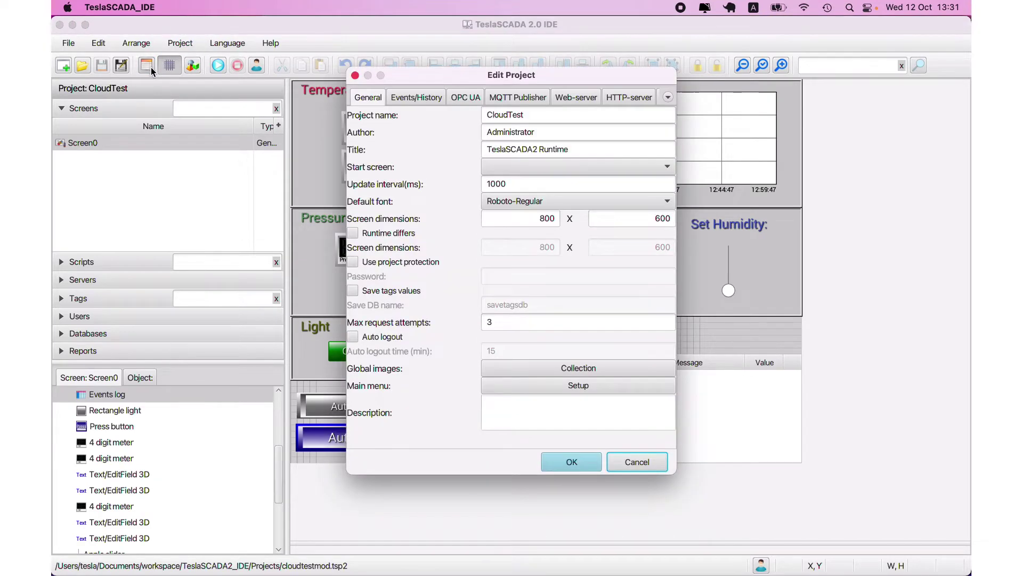
left_click(669, 98)
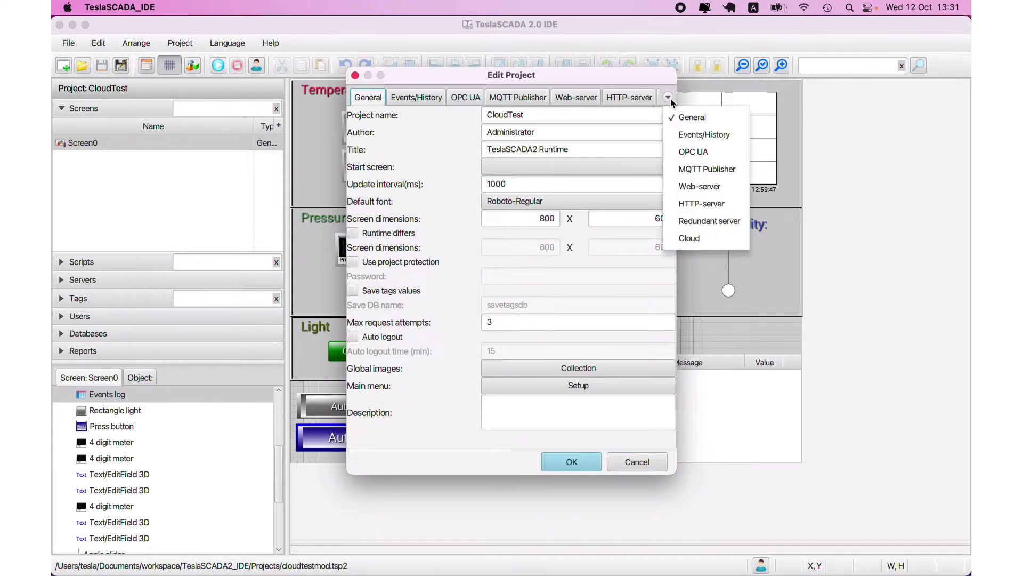
left_click(692, 235)
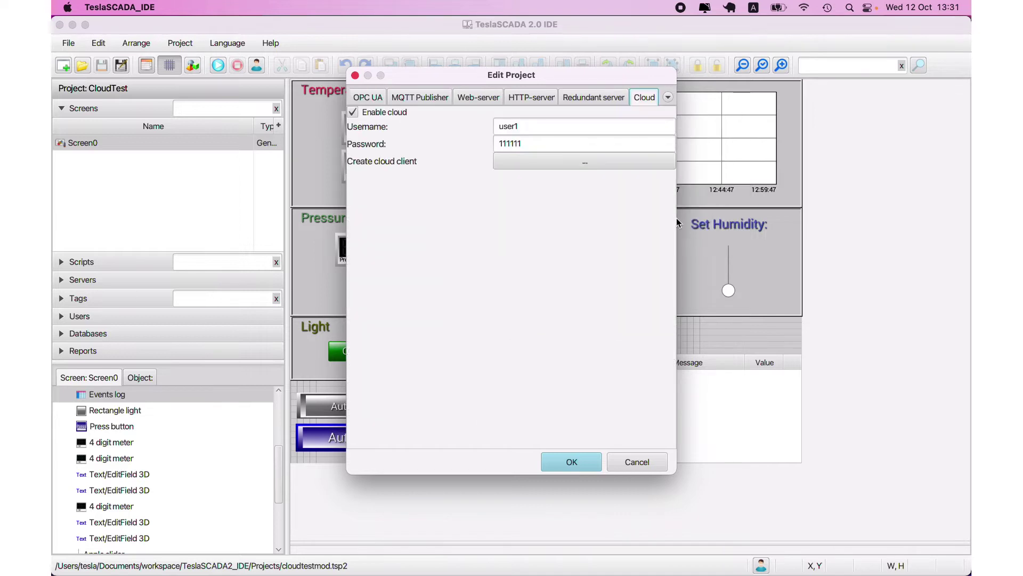
left_click(537, 129)
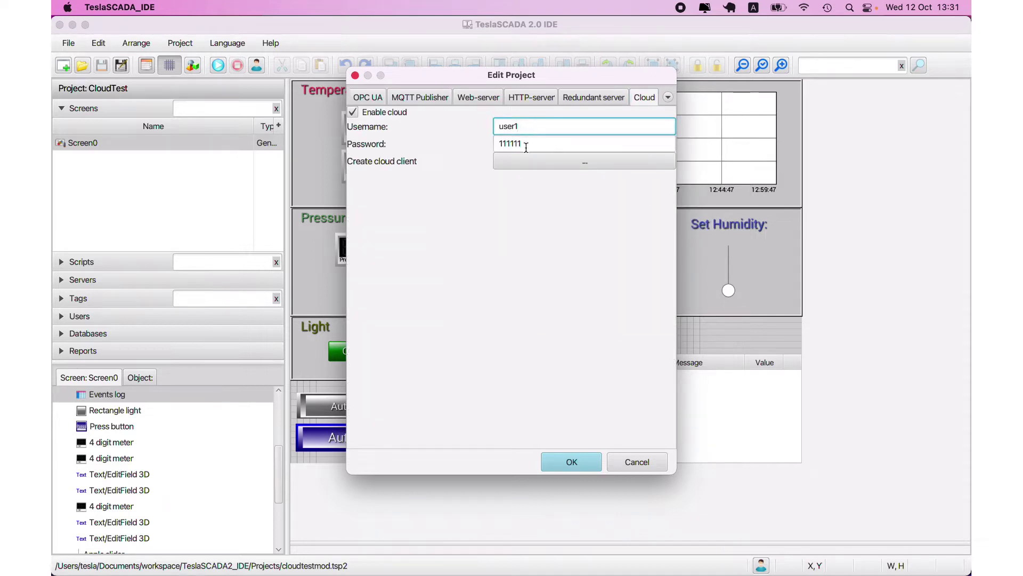
double_click(525, 143)
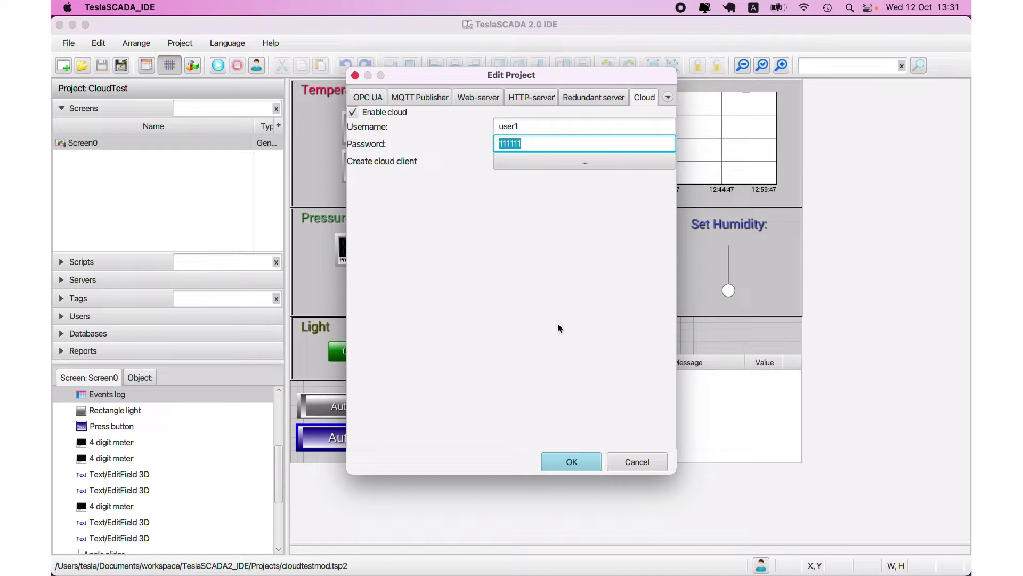
left_click(634, 466)
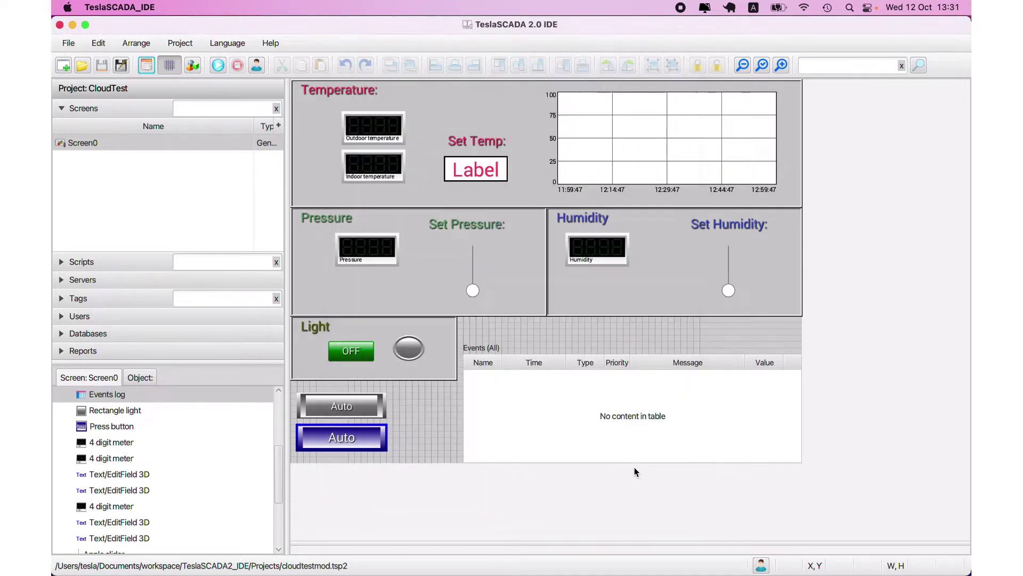
- Expand Servers and Tags to list Auto, Humidity and HumiditySet with their values
left_click(64, 279)
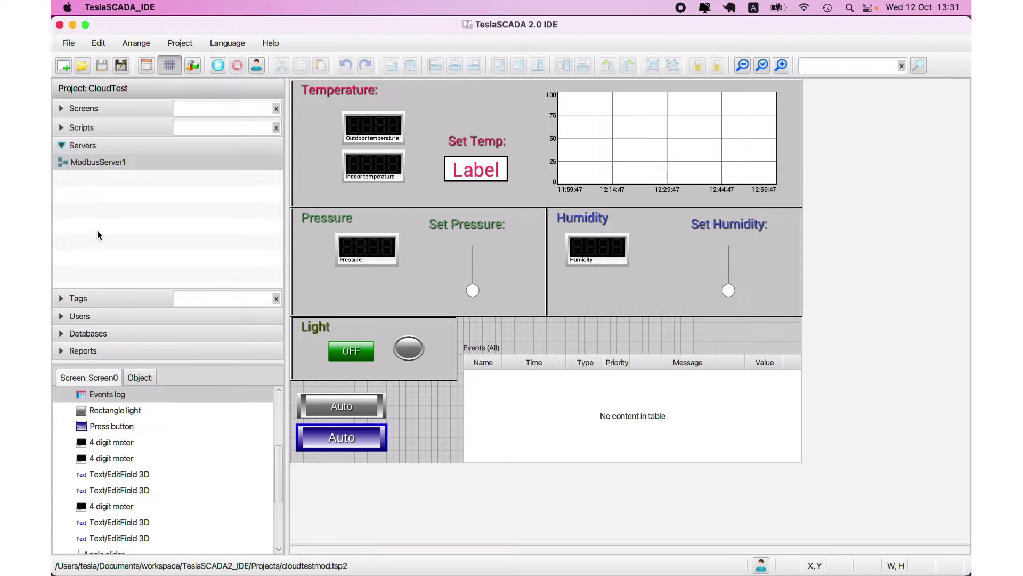
left_click(78, 298)
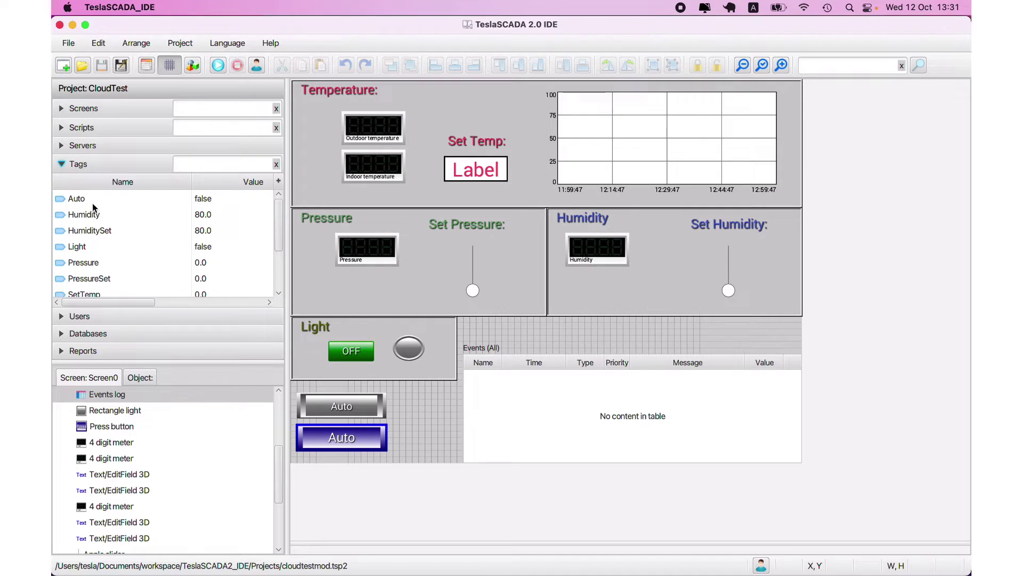
left_click(92, 199)
left_click(91, 215)
left_click(92, 231)
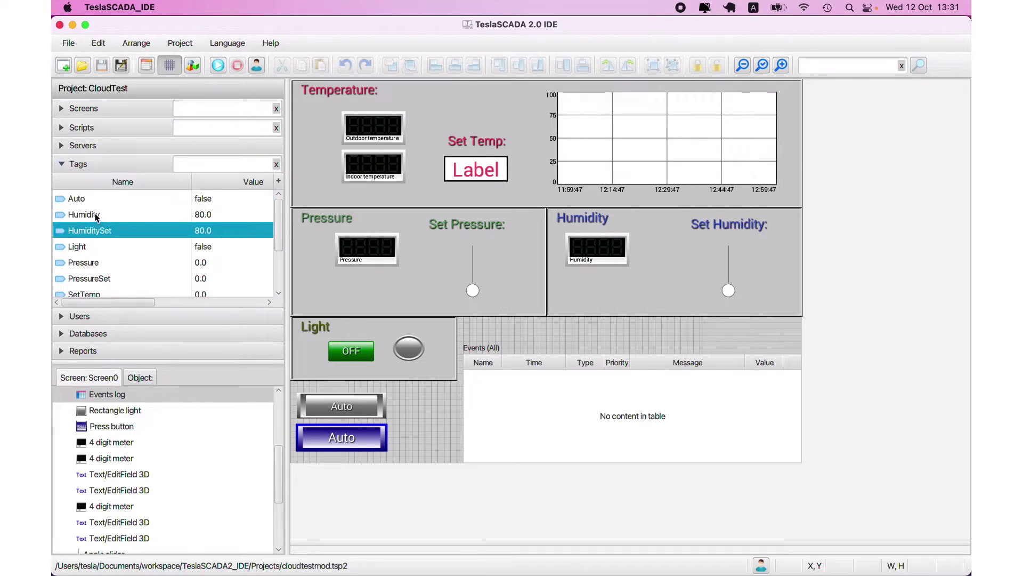
- Open the Humidity tag's properties on the Cloud tab
double_click(94, 215)
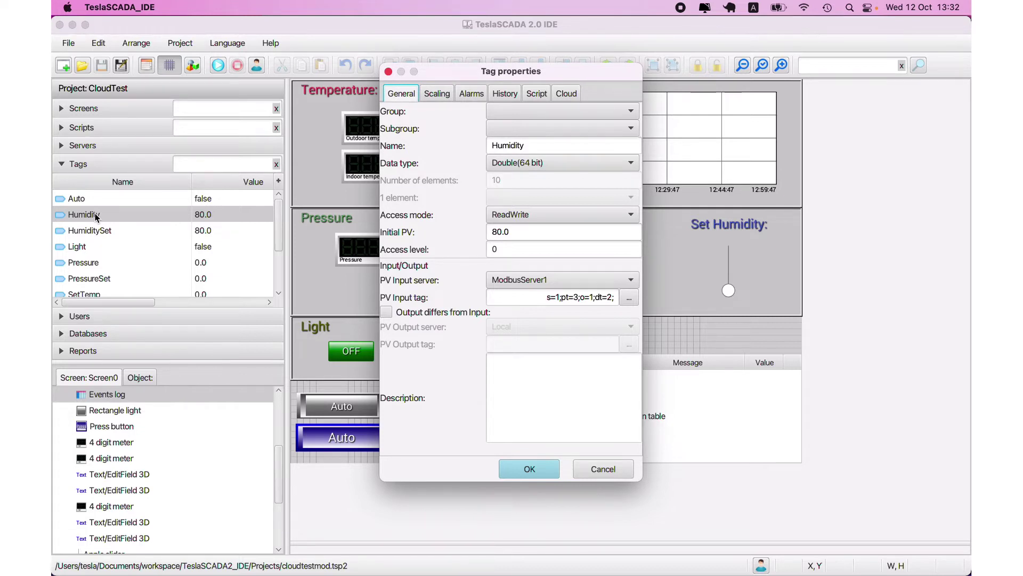
left_click(567, 93)
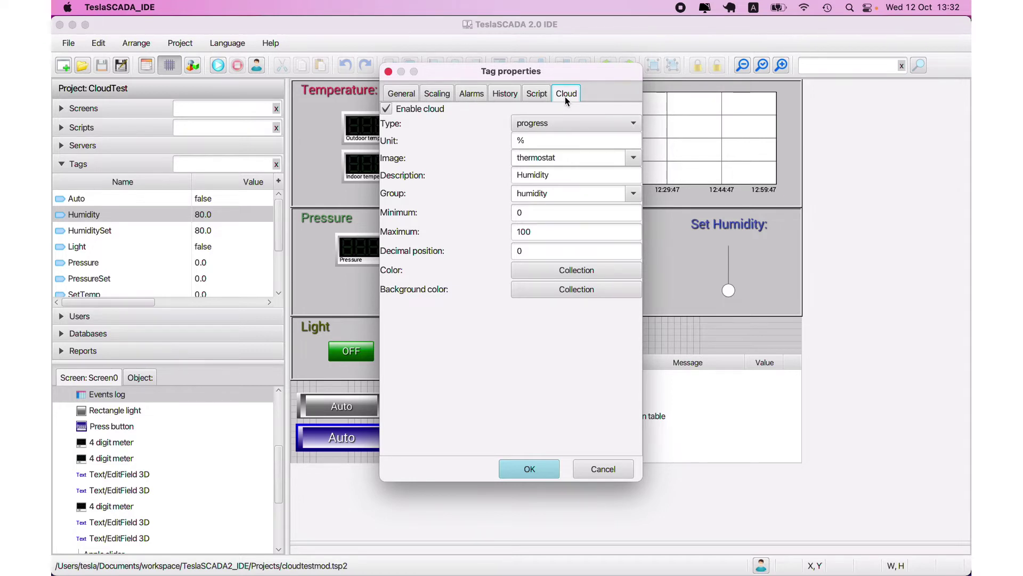
- Keep progress as the Humidity card type, then bring up the Image list
left_click(558, 125)
left_click(558, 125)
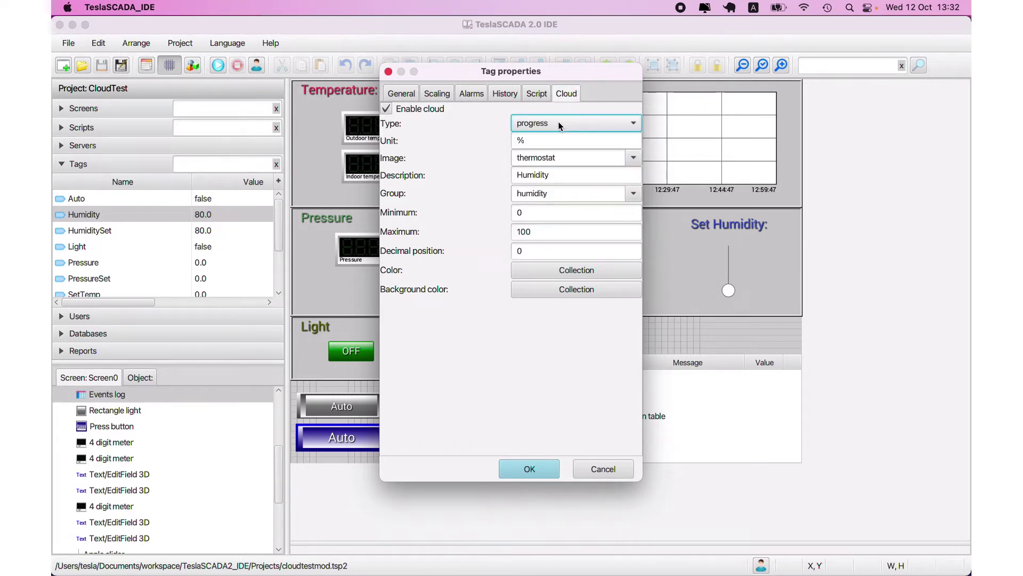
left_click(552, 123)
left_click(552, 124)
key("Tab")
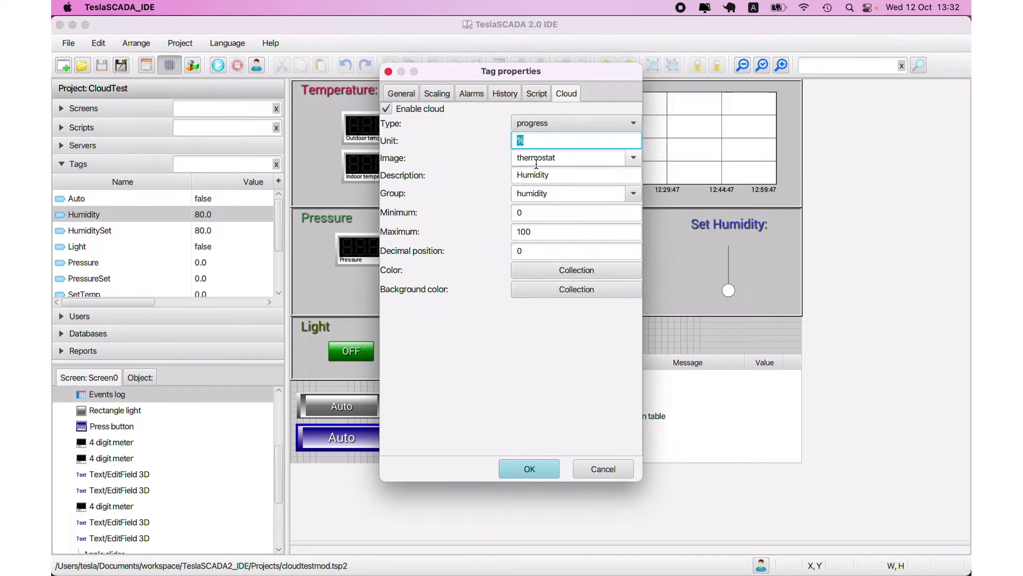
left_click(632, 158)
- Keep the thermostat image, look up the Info icon's name 'info' in Material Icons, return to the IDE
left_click(633, 158)
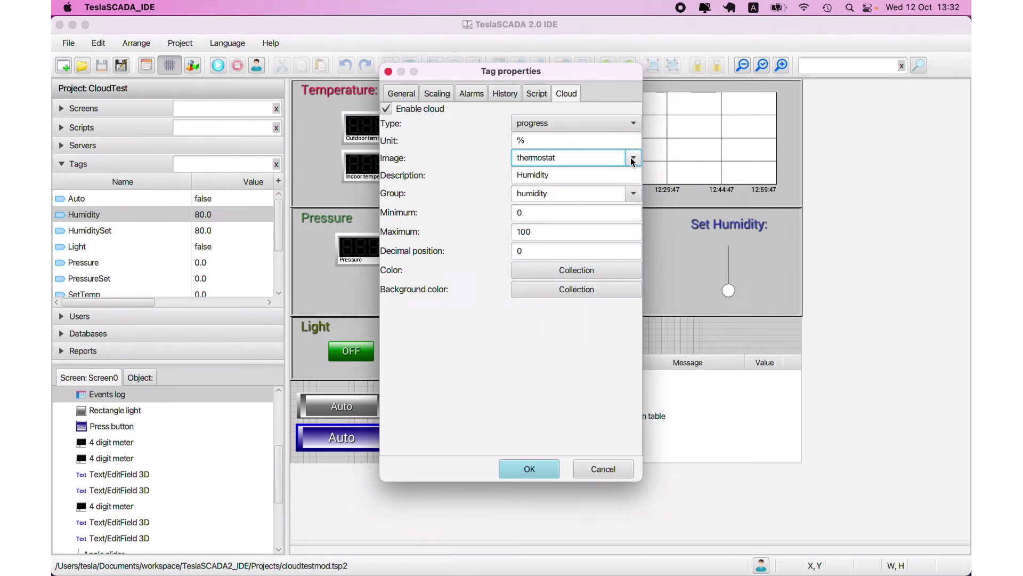
mouse_move(277, 570)
left_click(206, 552)
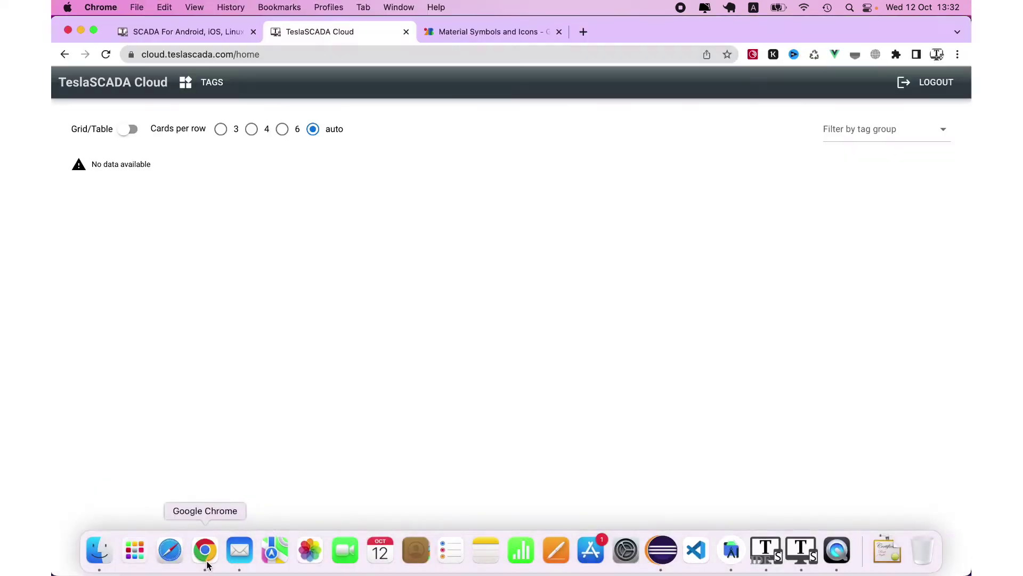
left_click(486, 33)
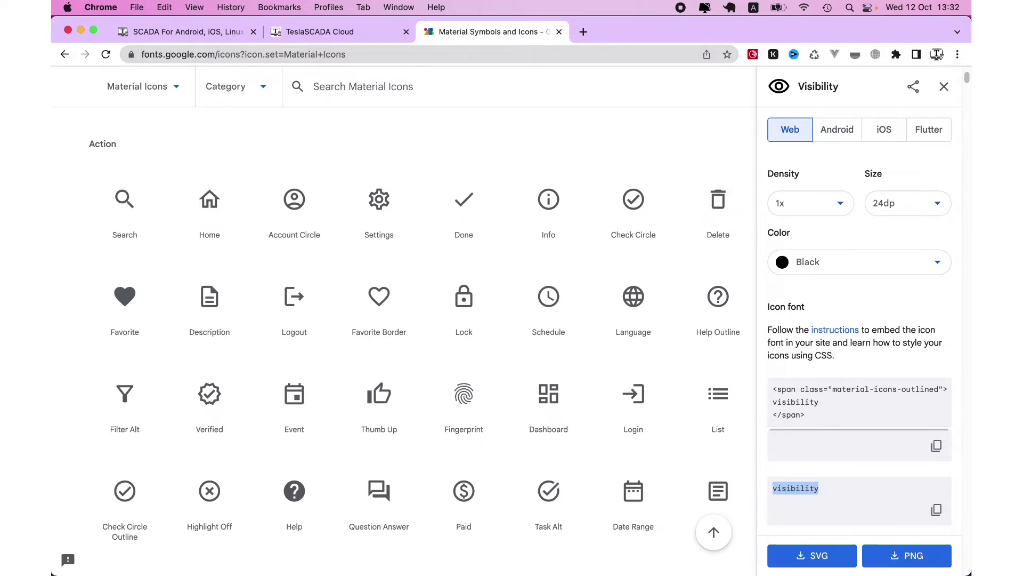
mouse_move(819, 566)
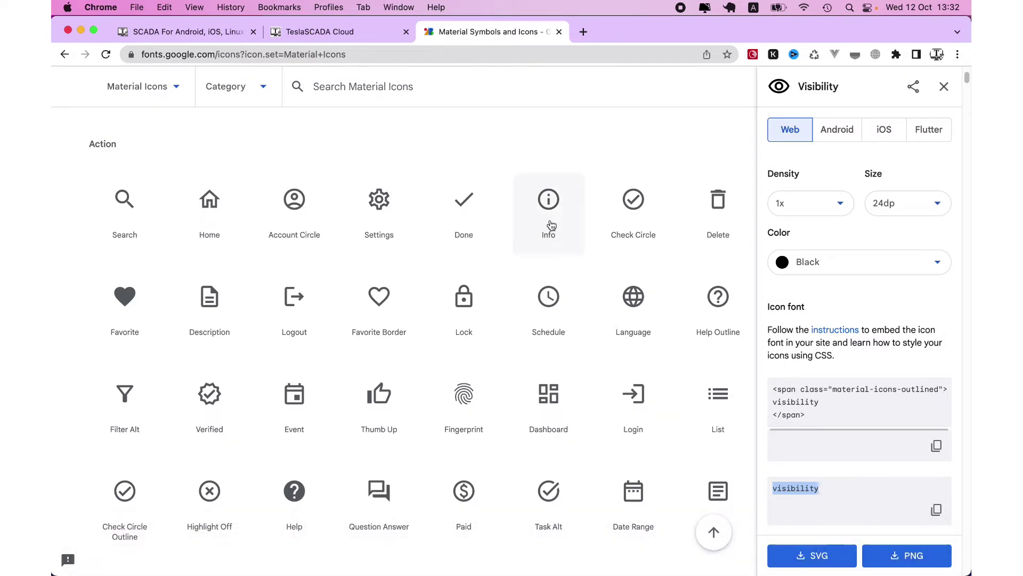
left_click(548, 222)
mouse_move(804, 574)
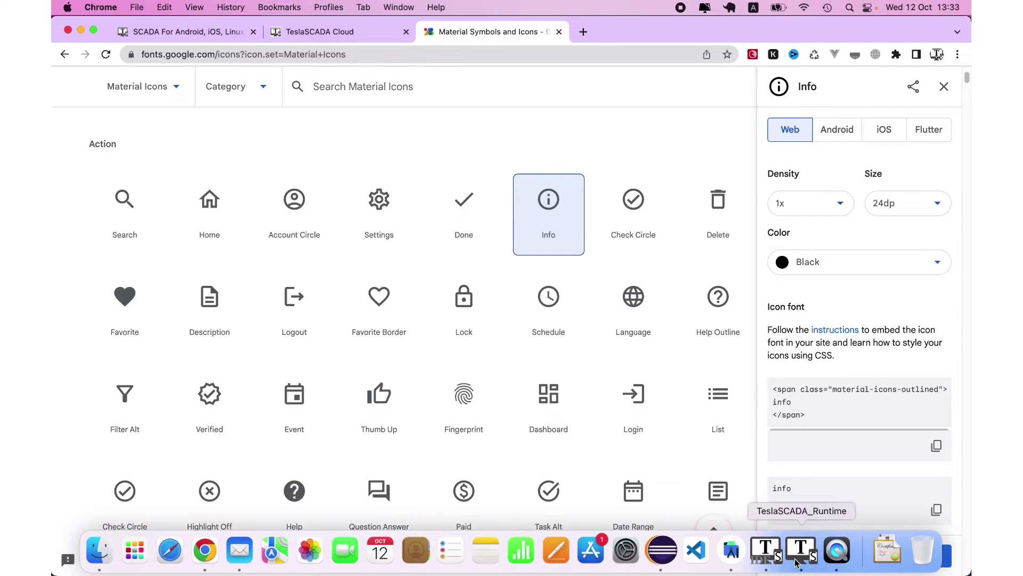
left_click(772, 559)
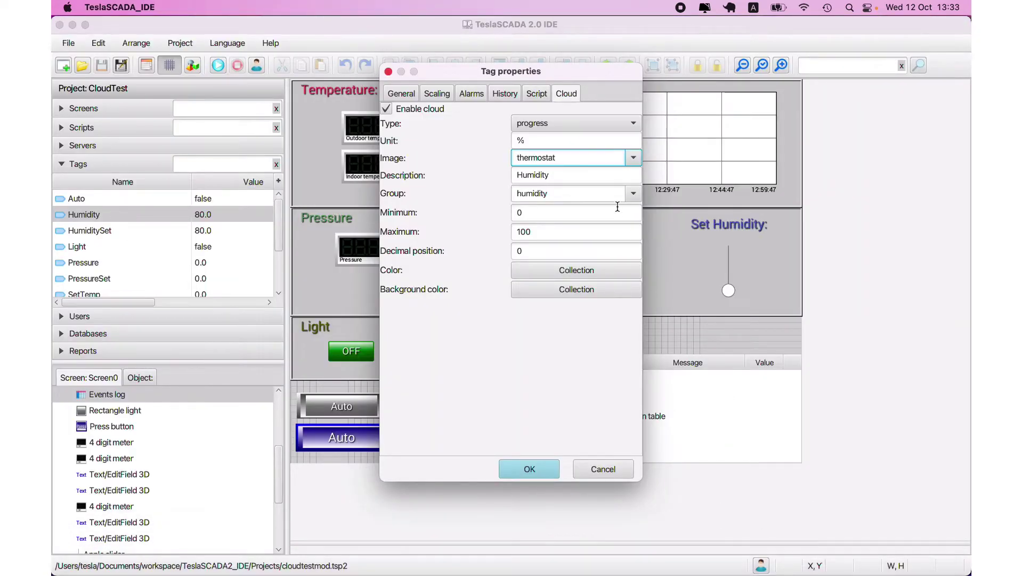
- Keep humidity as the cloud group and step through the 0 and 100 min/max fields
double_click(549, 176)
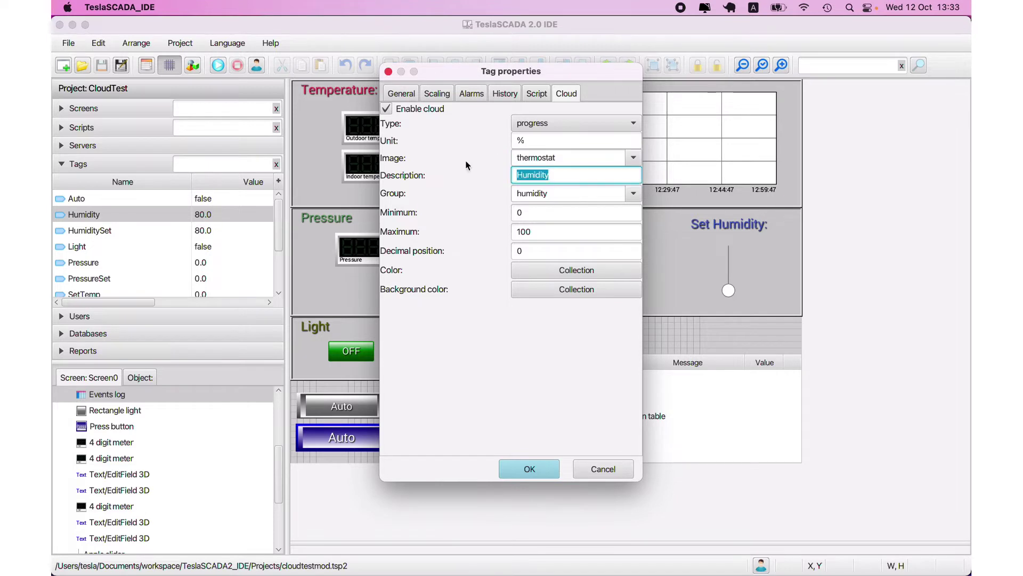
double_click(602, 195)
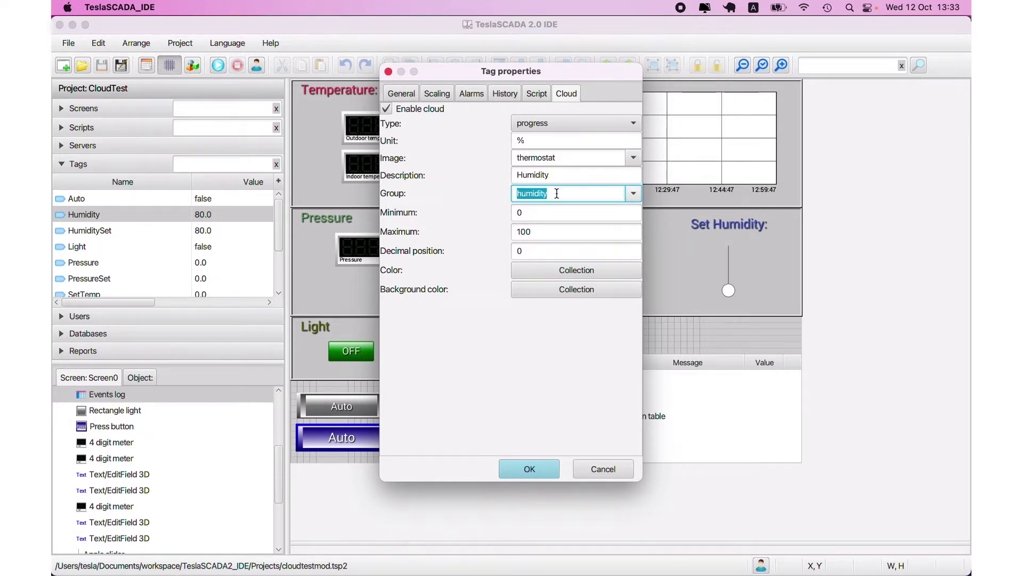
left_click(634, 194)
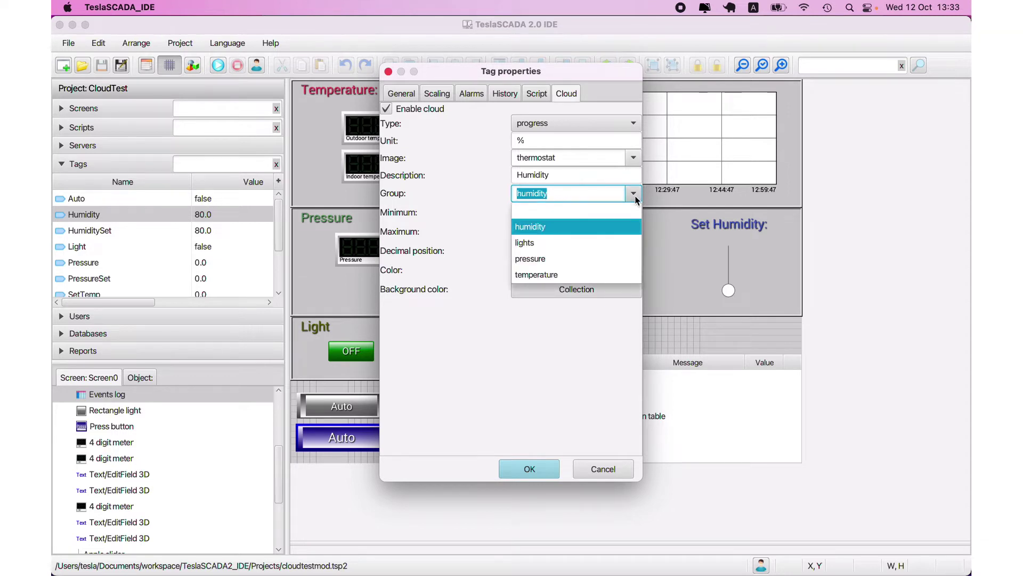
left_click(635, 194)
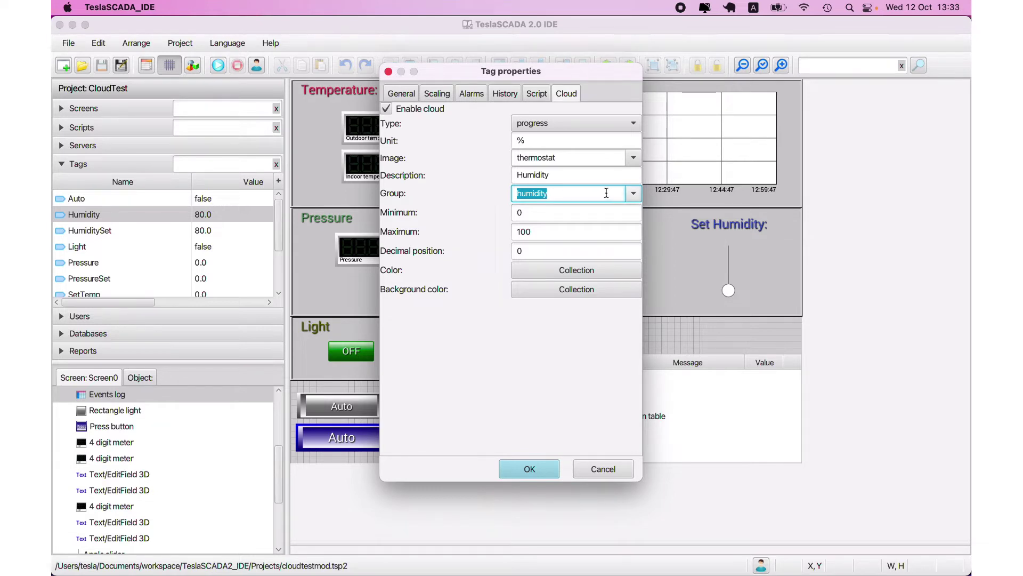
left_click(634, 195)
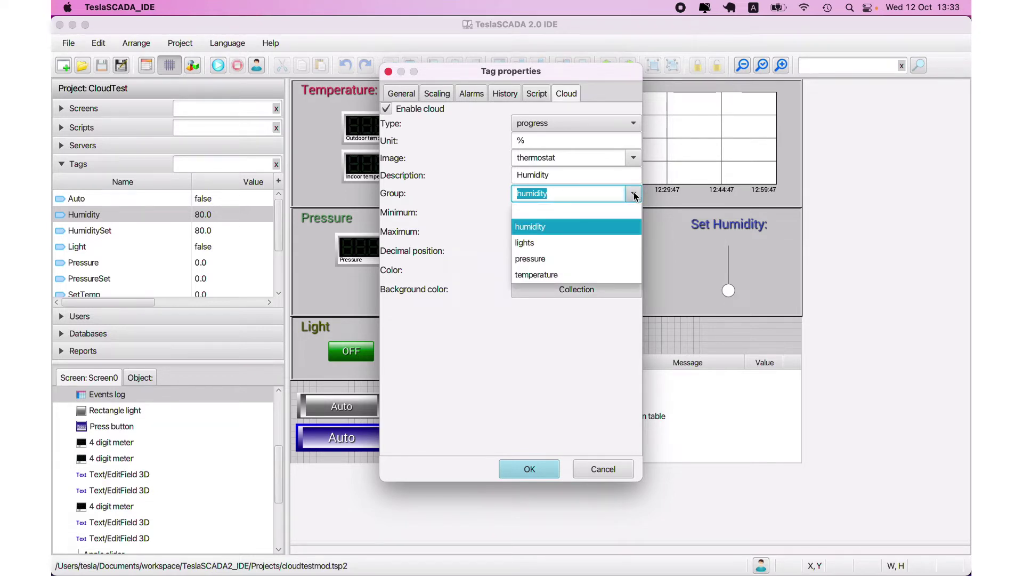
left_click(634, 195)
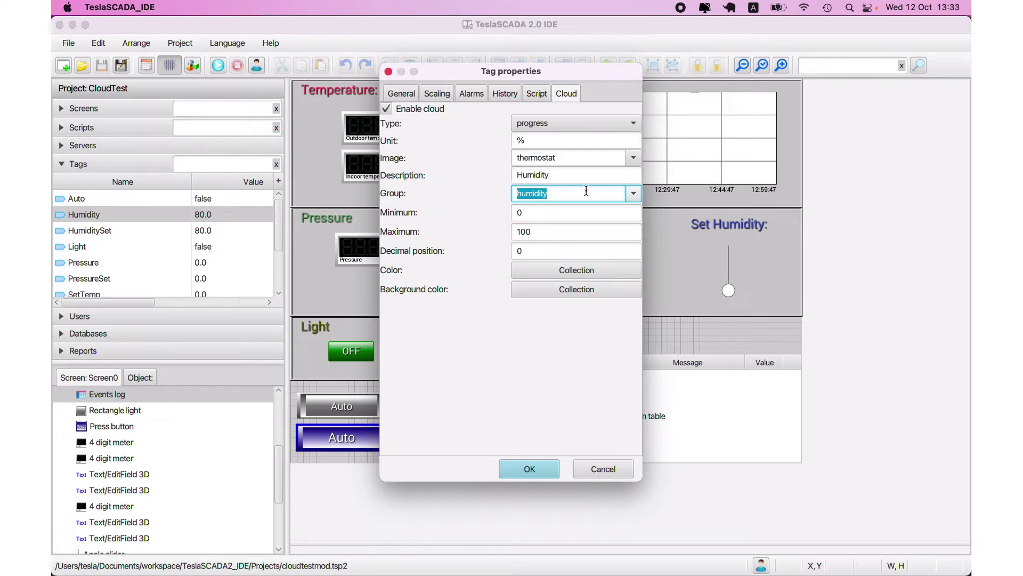
key("Tab")
key("Tab")
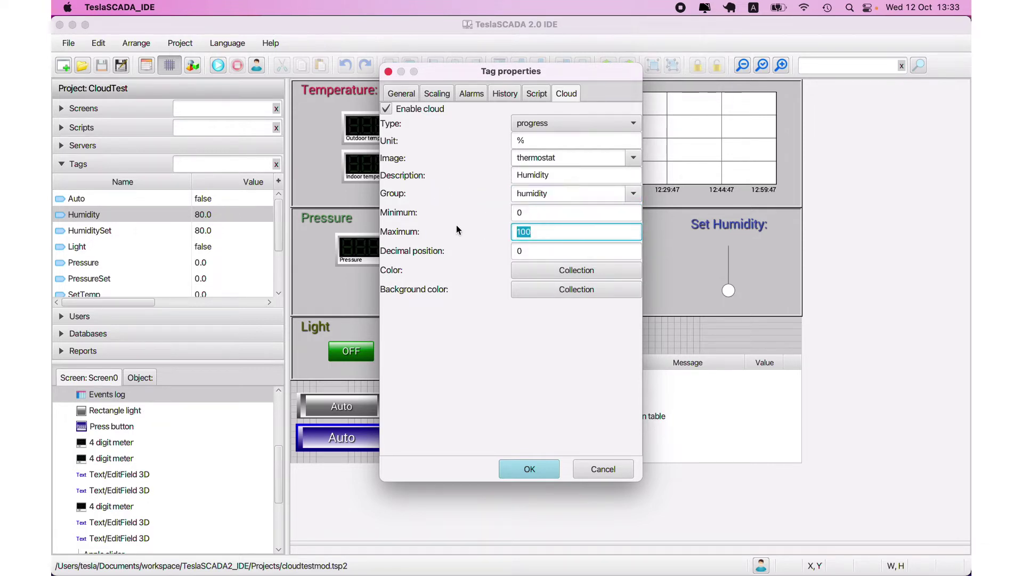
key("Tab")
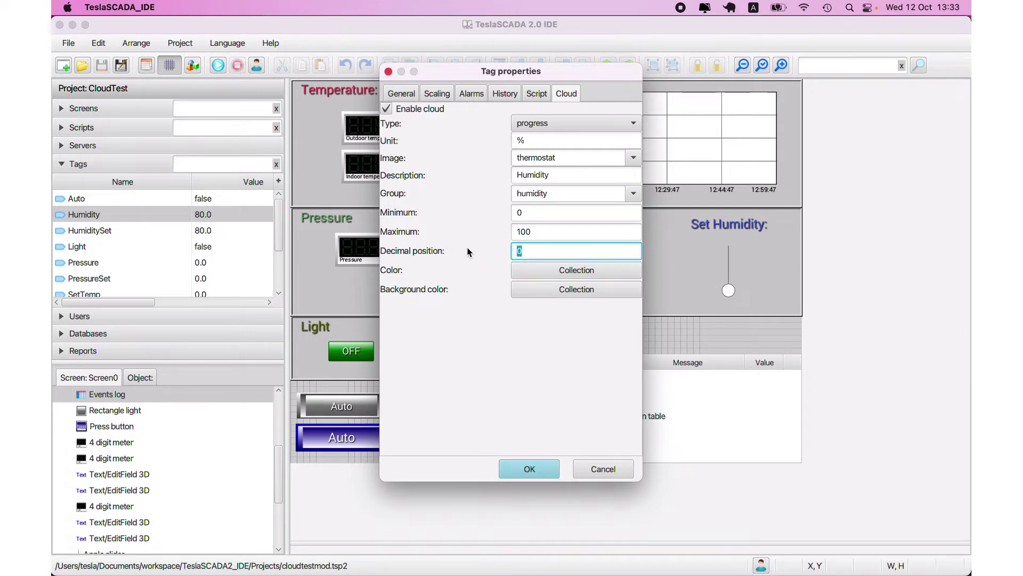
- Check the Color Collection ranges, then close the Humidity Tag properties
left_click(567, 270)
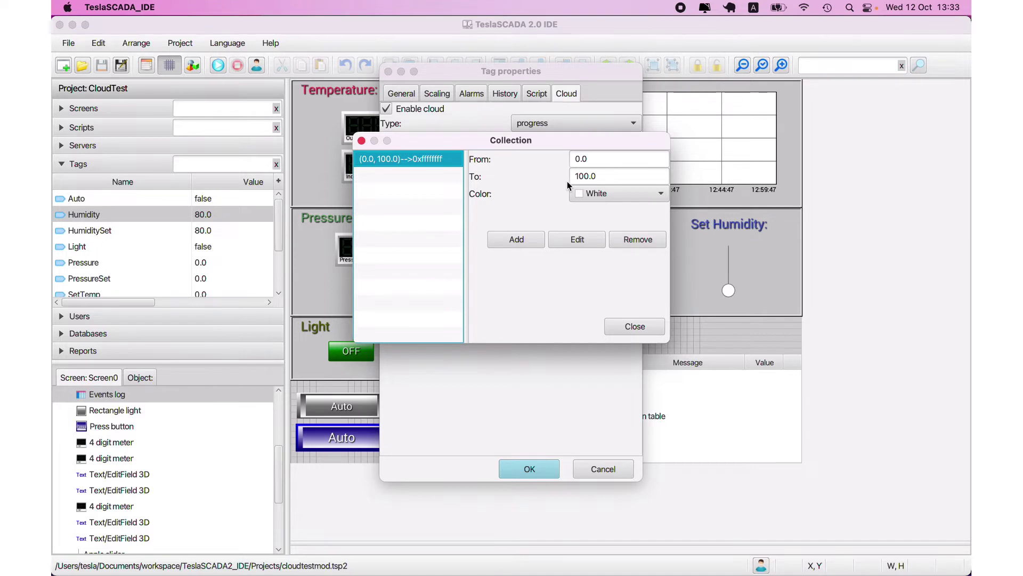
left_click(623, 326)
left_click(567, 288)
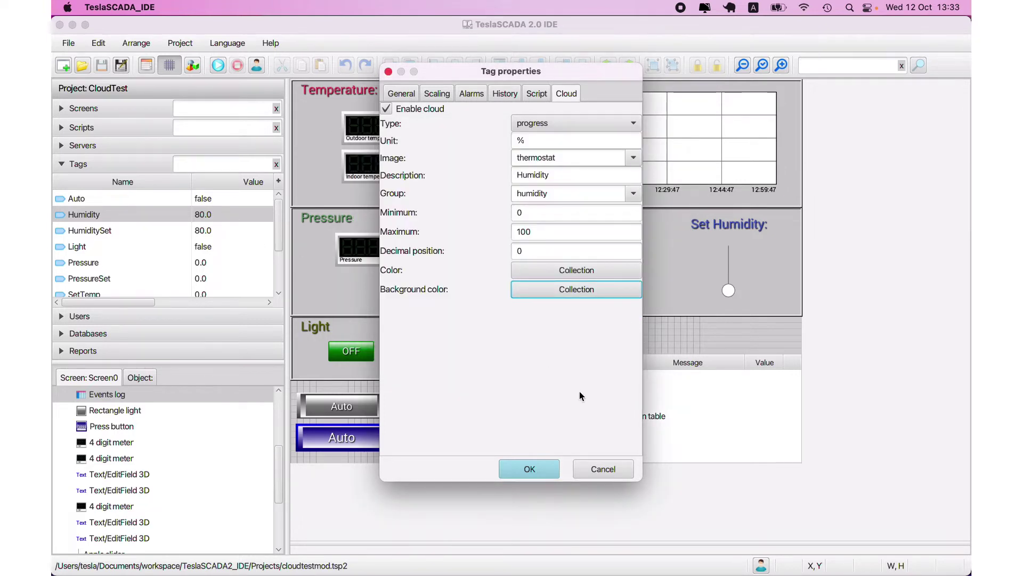
left_click(597, 468)
- Run CloudTest in Runtime and raise the Set Pressure slider so Pressure climbs to 20
mouse_move(626, 553)
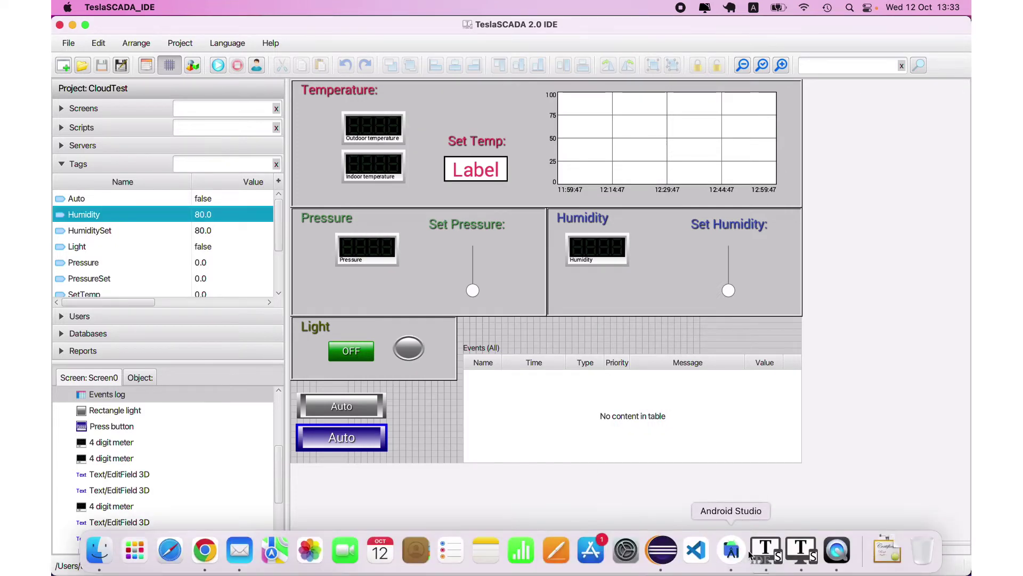
left_click(805, 548)
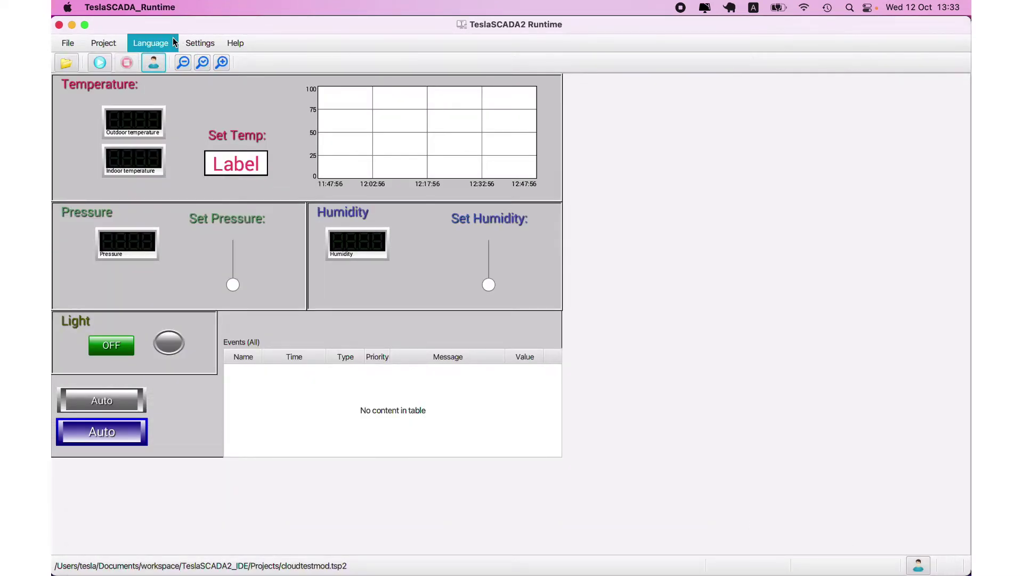
left_click(99, 62)
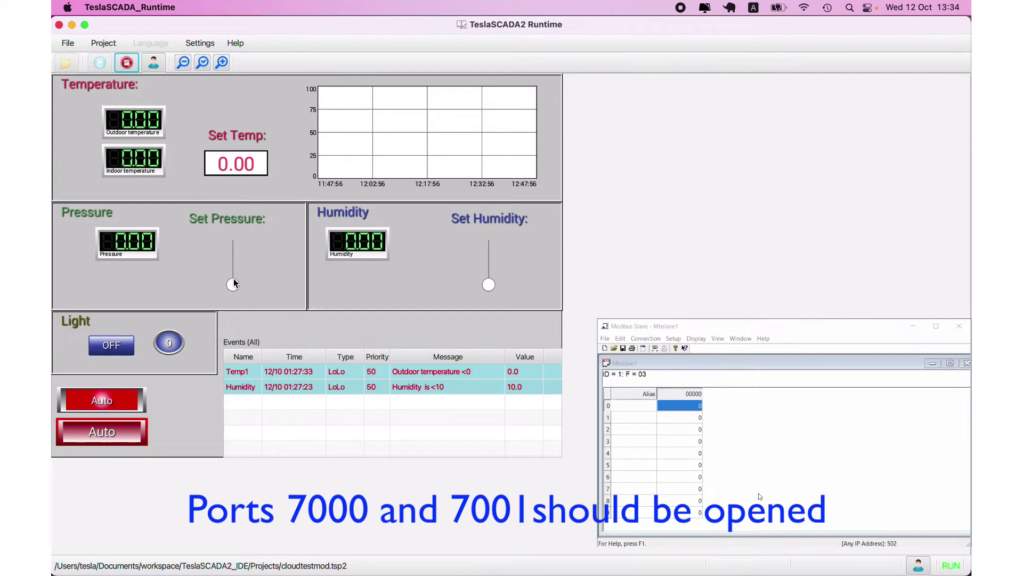
left_click_drag(233, 283, 234, 266)
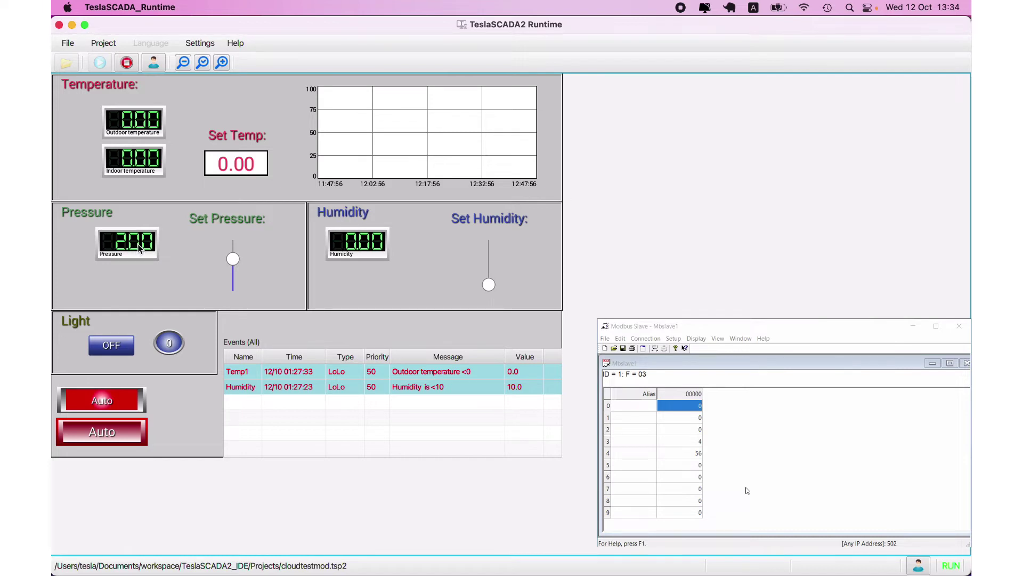
left_click(755, 553)
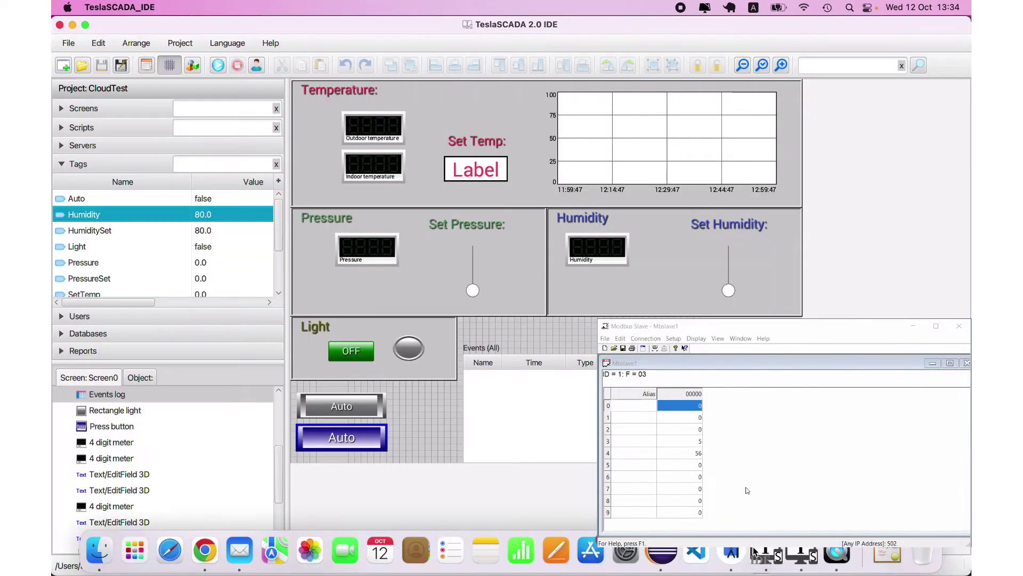
- Expand Scripts and open Script0's temperature, pressure and humidity code
left_click(82, 128)
left_click(103, 165)
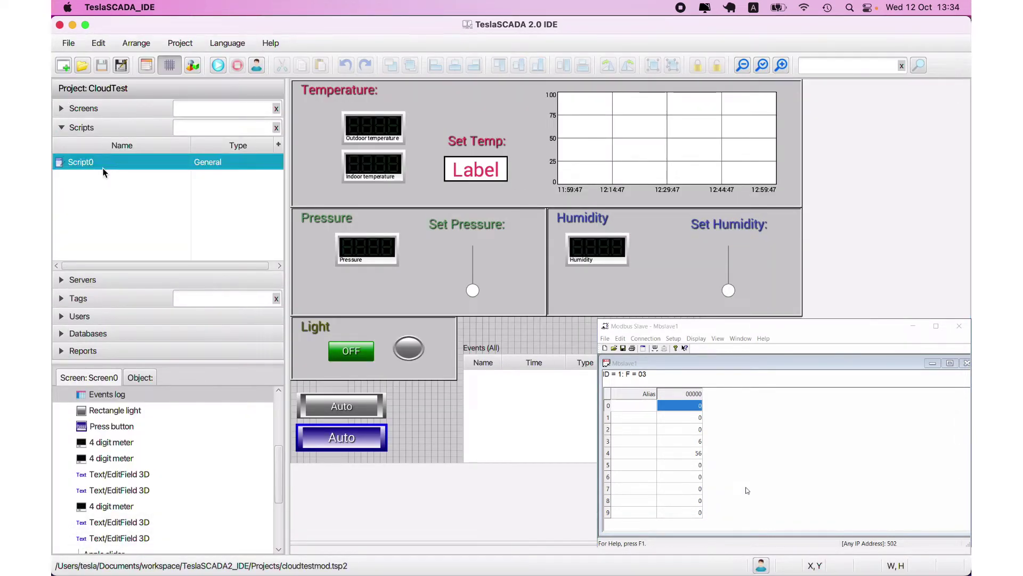
double_click(104, 169)
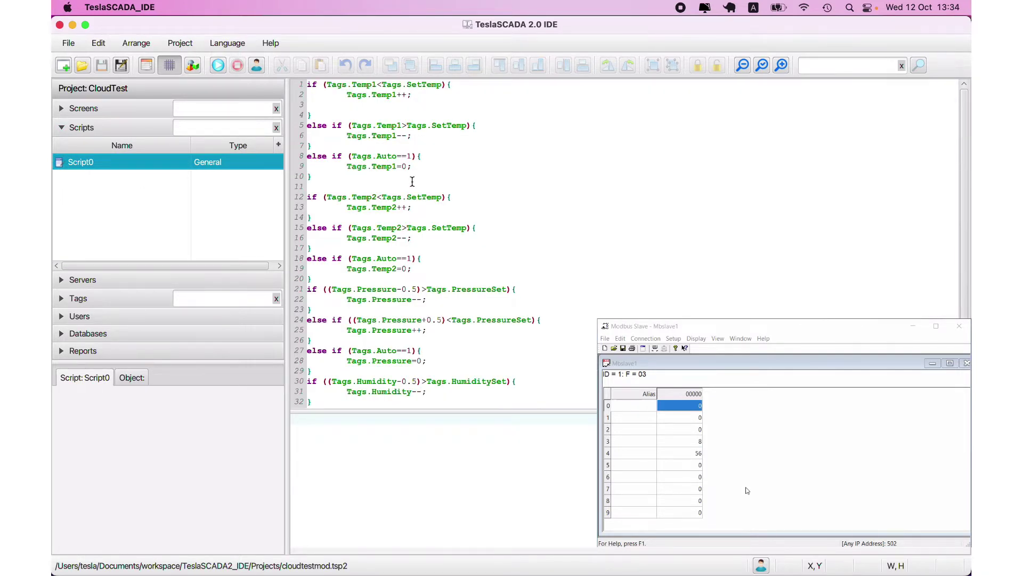
mouse_move(695, 570)
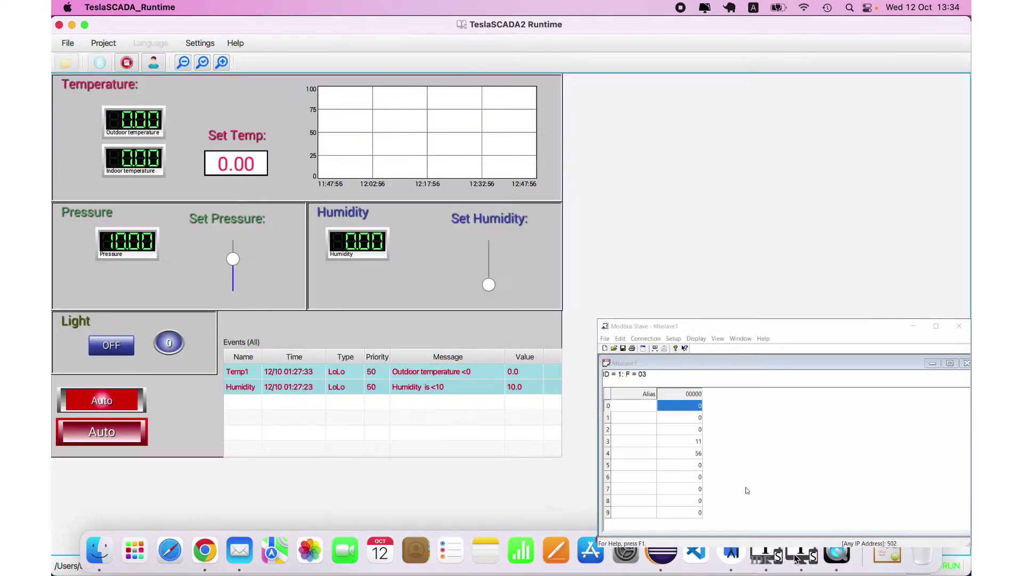
- Set the Runtime temperature setpoint to 24, then bring Chrome back to the front
left_click(801, 556)
left_click(238, 168)
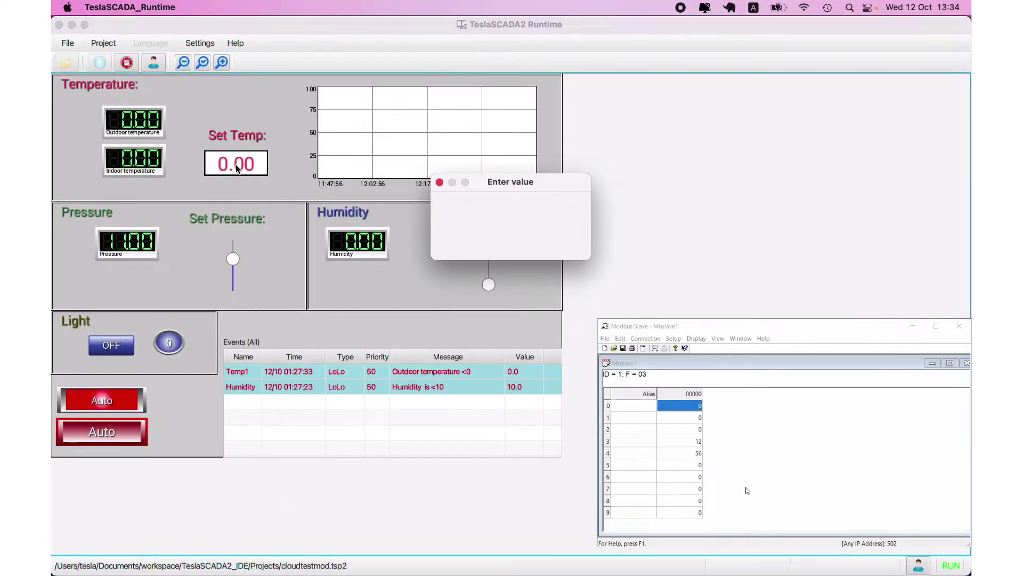
type("24")
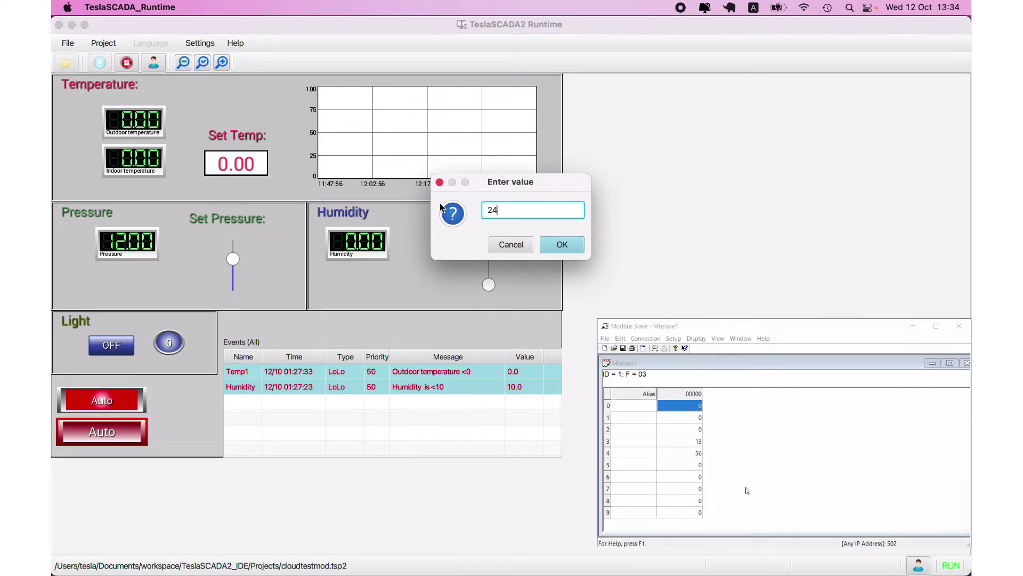
left_click(561, 244)
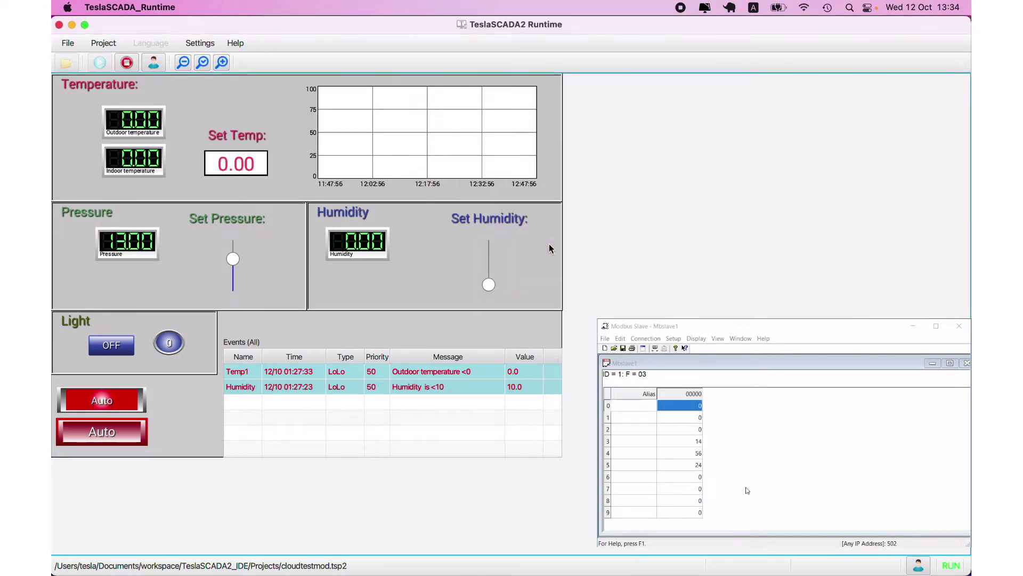
mouse_move(117, 572)
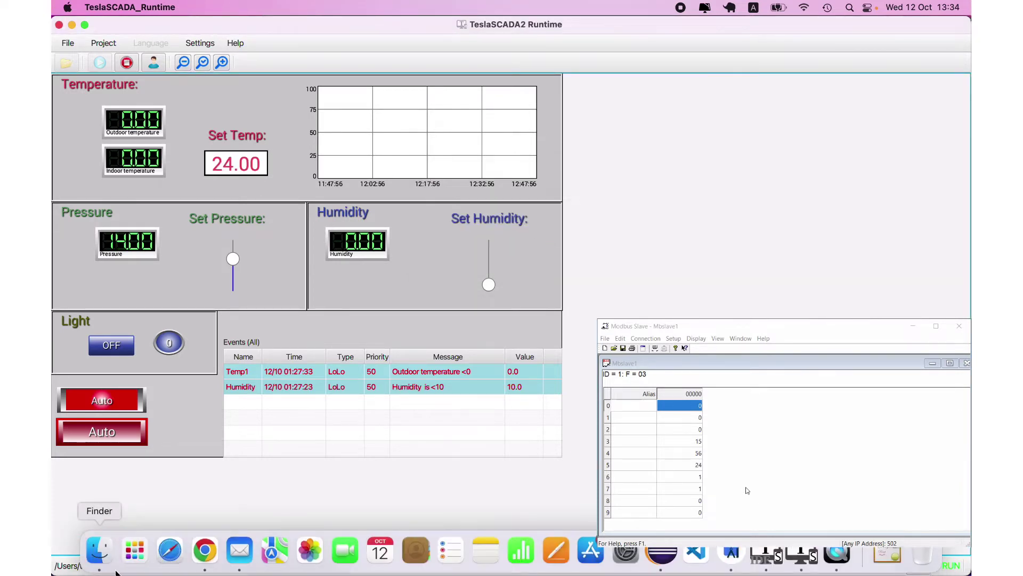
left_click(205, 552)
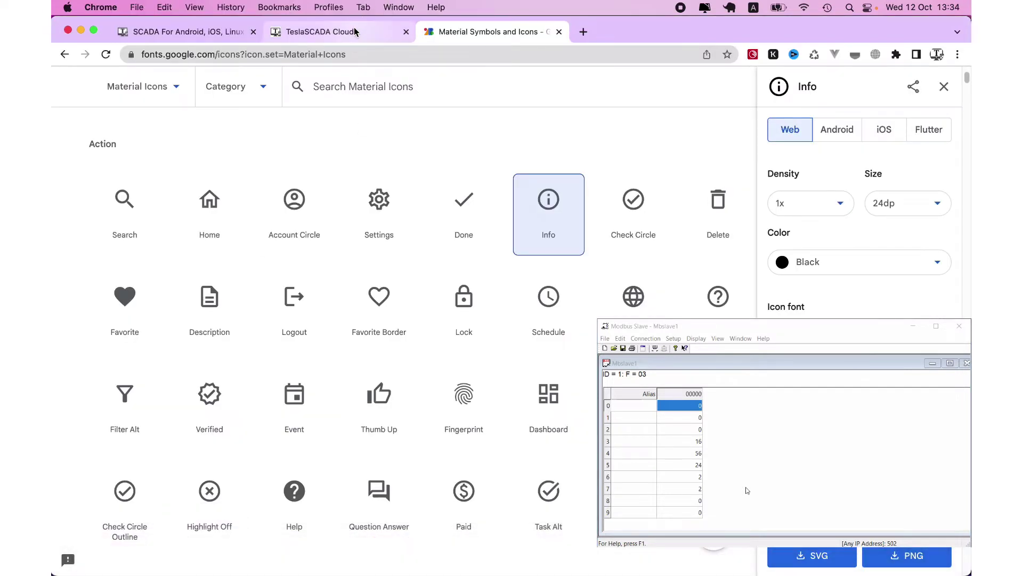
- On the TeslaSCADA Cloud dashboard, change Set Indoor temperature from 24 to 35 and send it
left_click(355, 33)
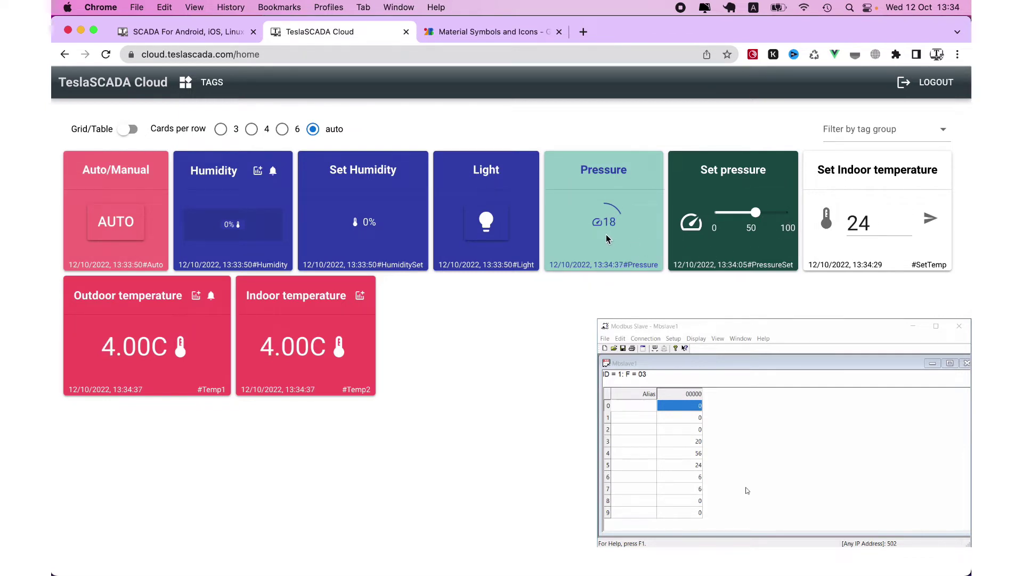
left_click(847, 224)
left_click_drag(873, 223, 838, 225)
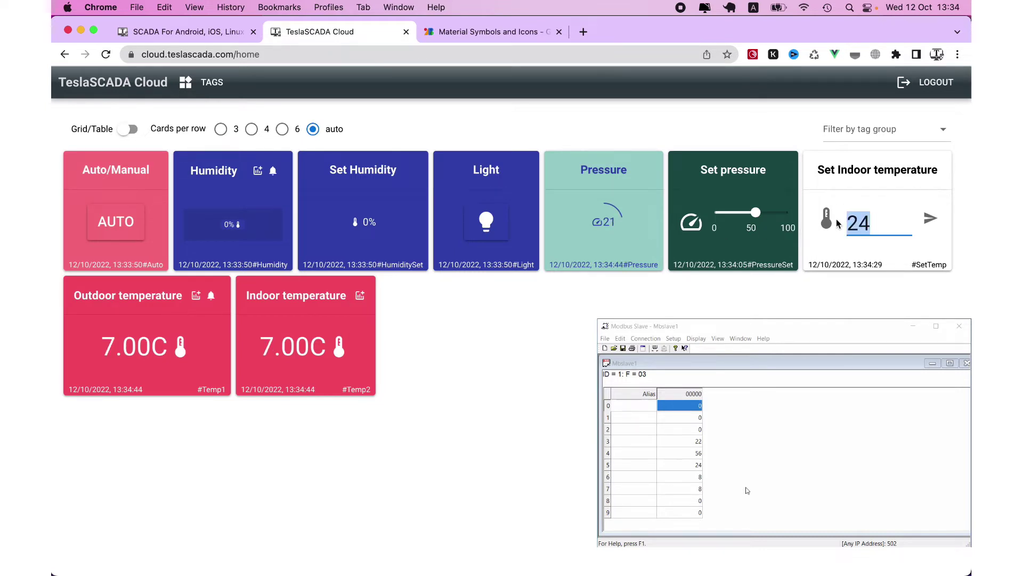
type("35")
left_click(930, 221)
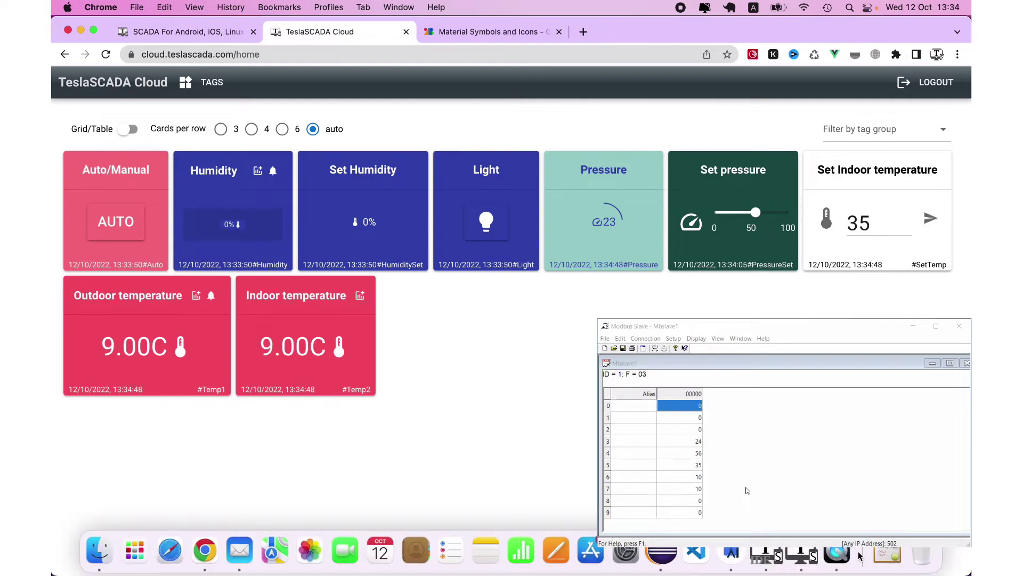
left_click(813, 556)
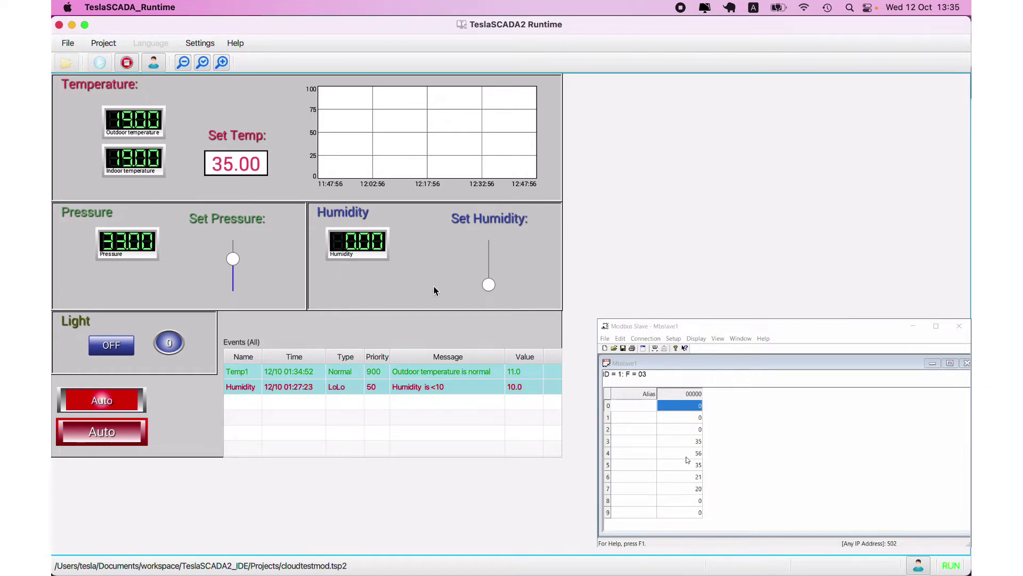
- Raise Set Humidity to about 49 %, then switch the Light on from the Cloud dashboard
left_click_drag(488, 285, 489, 262)
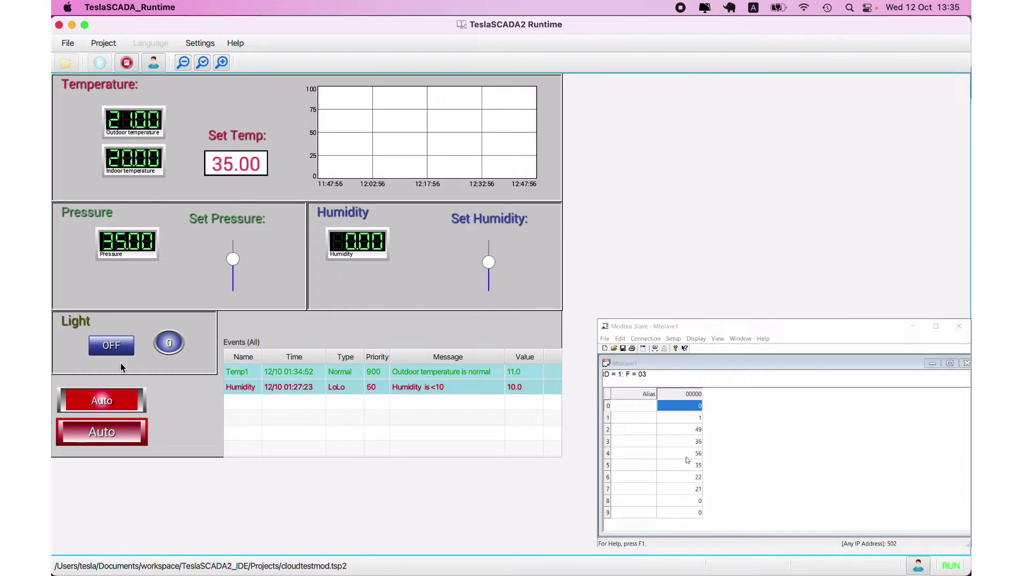
mouse_move(122, 574)
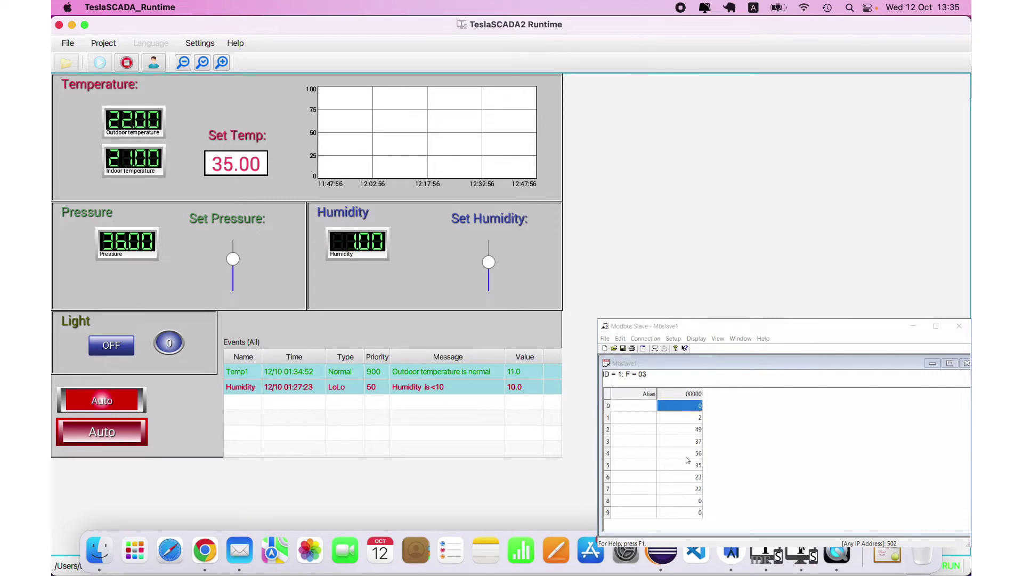
left_click(208, 554)
left_click(495, 226)
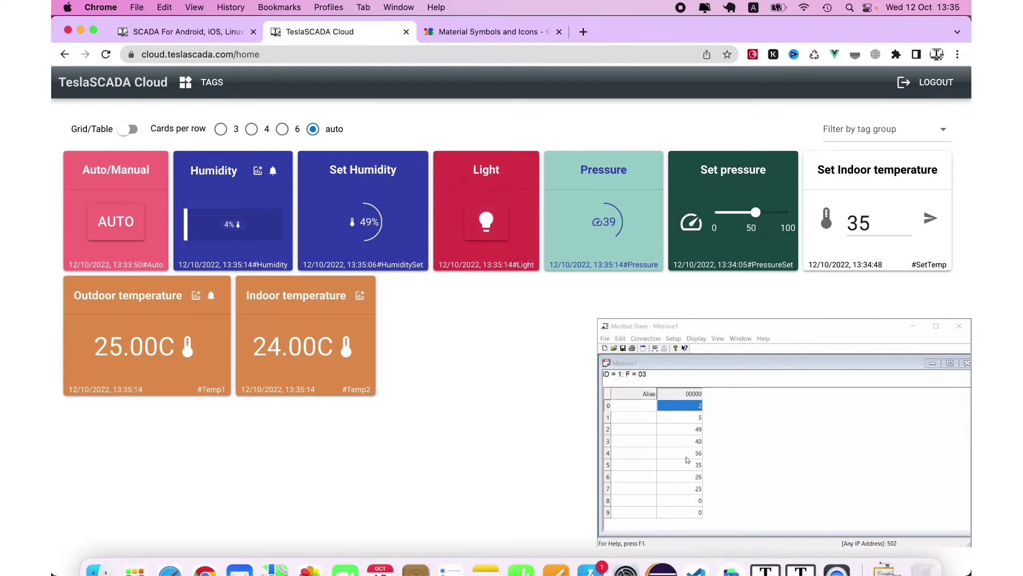
left_click(300, 555)
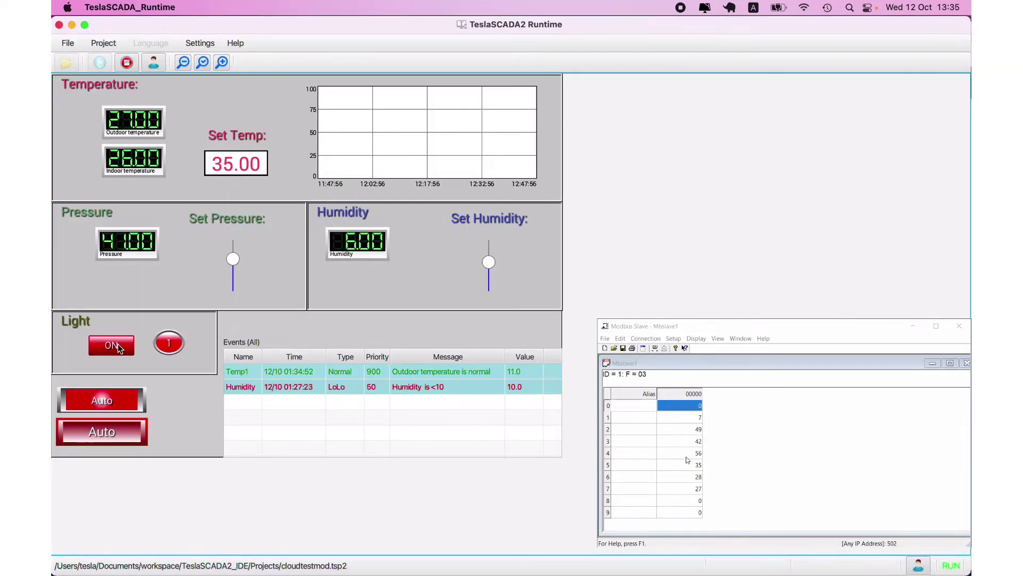
mouse_move(239, 571)
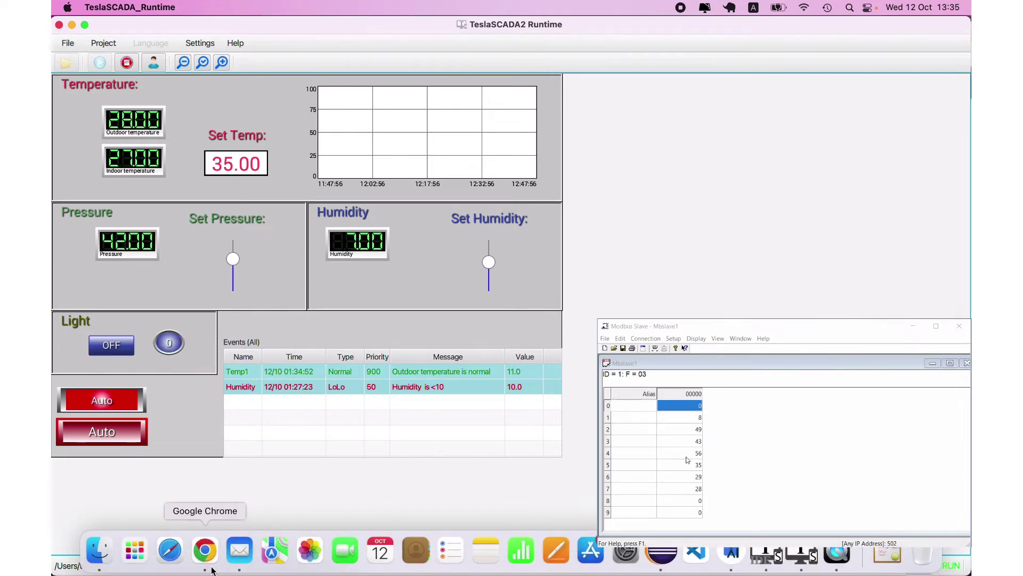